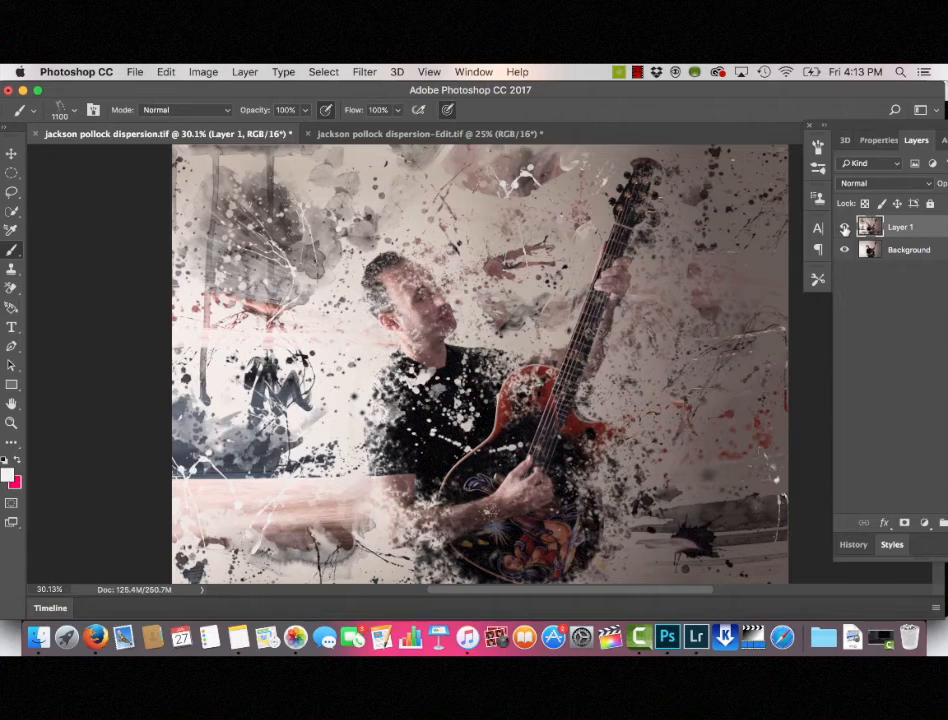
{"action": "left_click", "coordinate": [845, 230]}
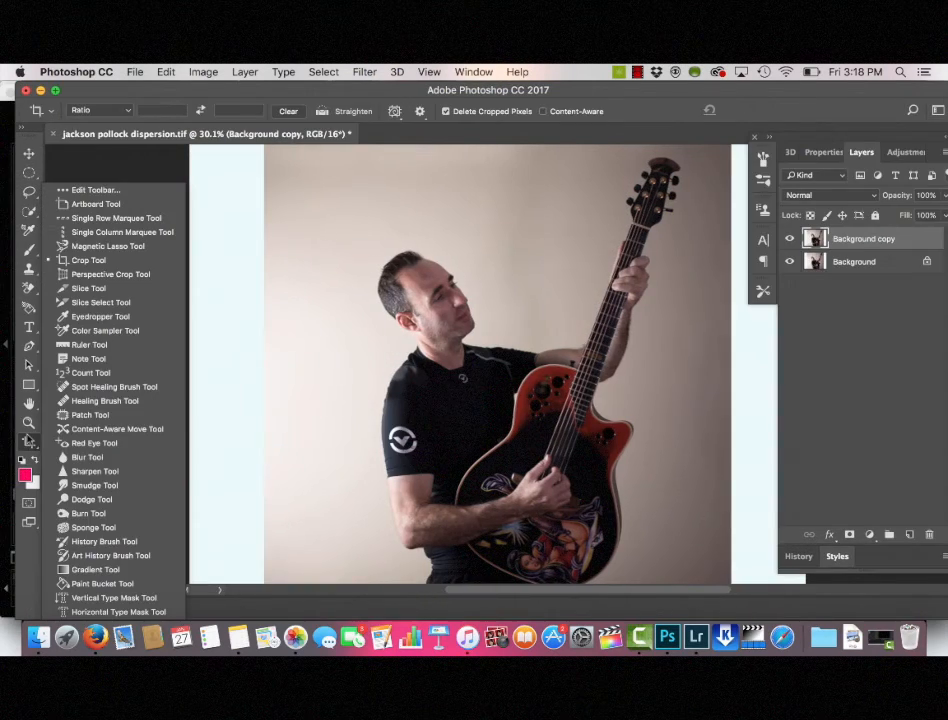
- Fill the blank strips beside the portrait backdrop on the Background copy layer with the Content-Aware Spot Healing Brush
{"action": "left_click", "coordinate": [80, 383]}
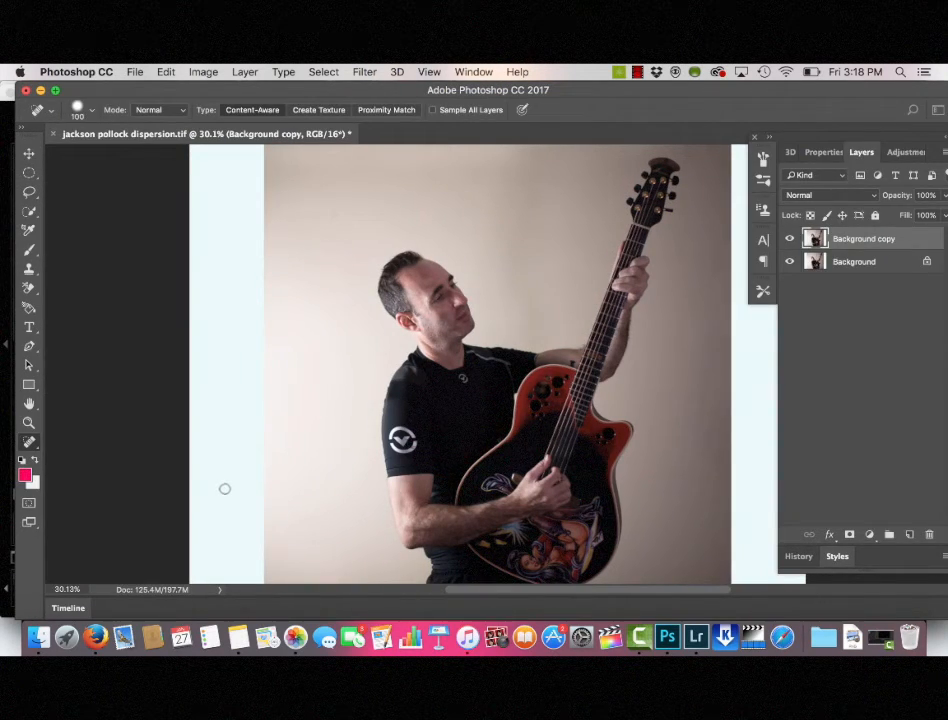
{"action": "mouse_move", "coordinate": [228, 488]}
{"action": "left_mouse_down"}
{"action": "mouse_move", "coordinate": [231, 541]}
{"action": "mouse_move", "coordinate": [237, 224]}
{"action": "mouse_move", "coordinate": [229, 150]}
{"action": "mouse_move", "coordinate": [228, 162]}
{"action": "left_mouse_up"}
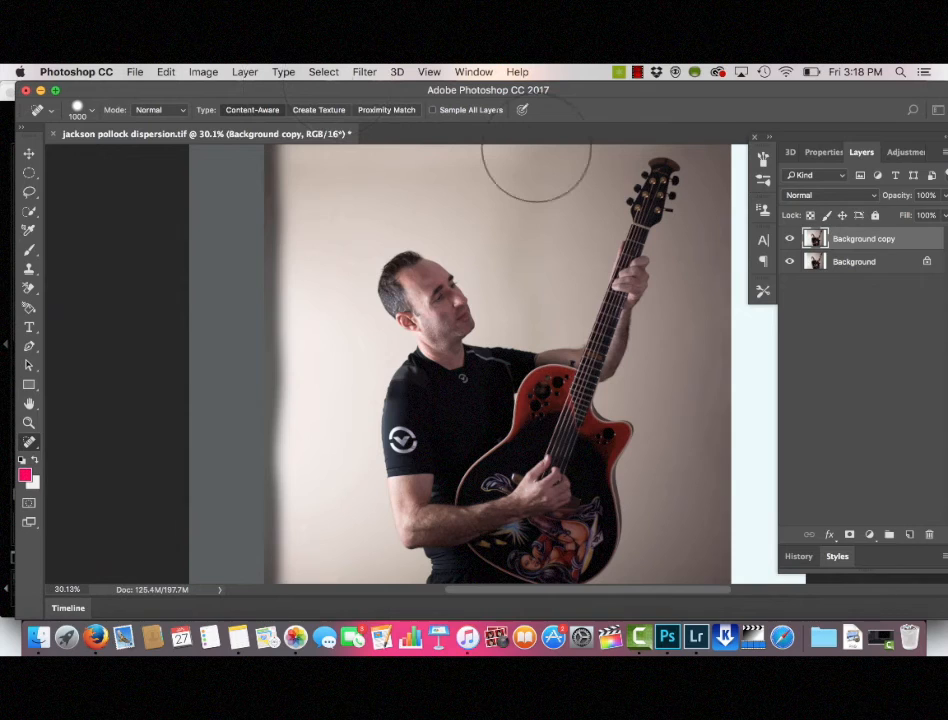
{"action": "key", "text": "super+z"}
{"action": "key", "text": "super+z"}
{"action": "key", "text": "super+z"}
{"action": "key", "text": "super+z"}
{"action": "mouse_move", "coordinate": [573, 152]}
{"action": "left_mouse_down"}
{"action": "mouse_move", "coordinate": [570, 574]}
{"action": "mouse_move", "coordinate": [618, 128]}
{"action": "left_mouse_up"}
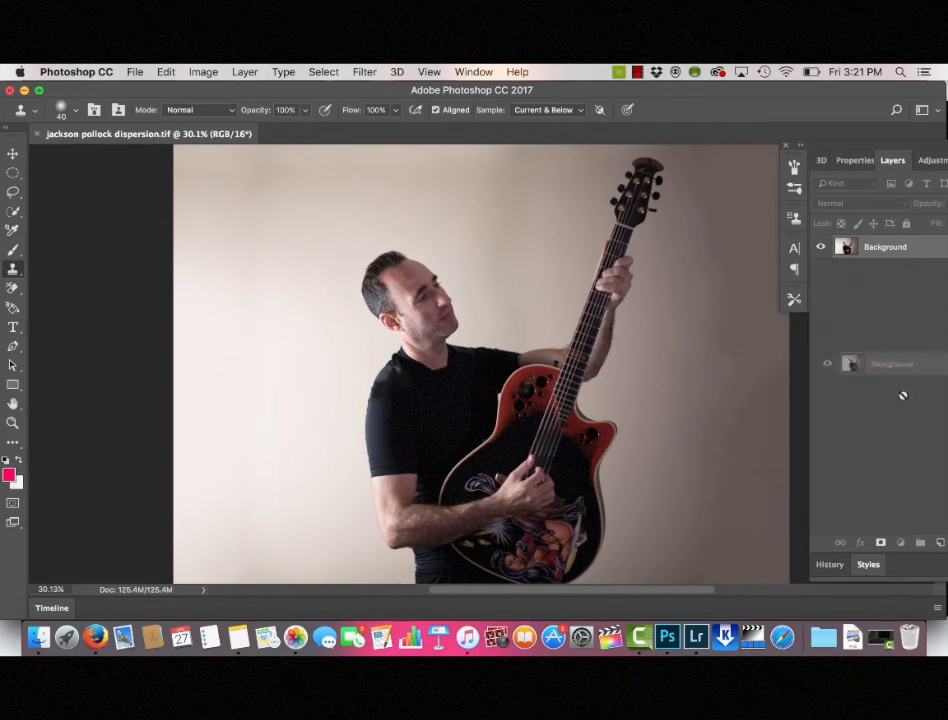
- Duplicate the Background layer and open the copy in the Liquify filter
{"action": "left_click_drag", "start_coordinate": [901, 394], "coordinate": [921, 542]}
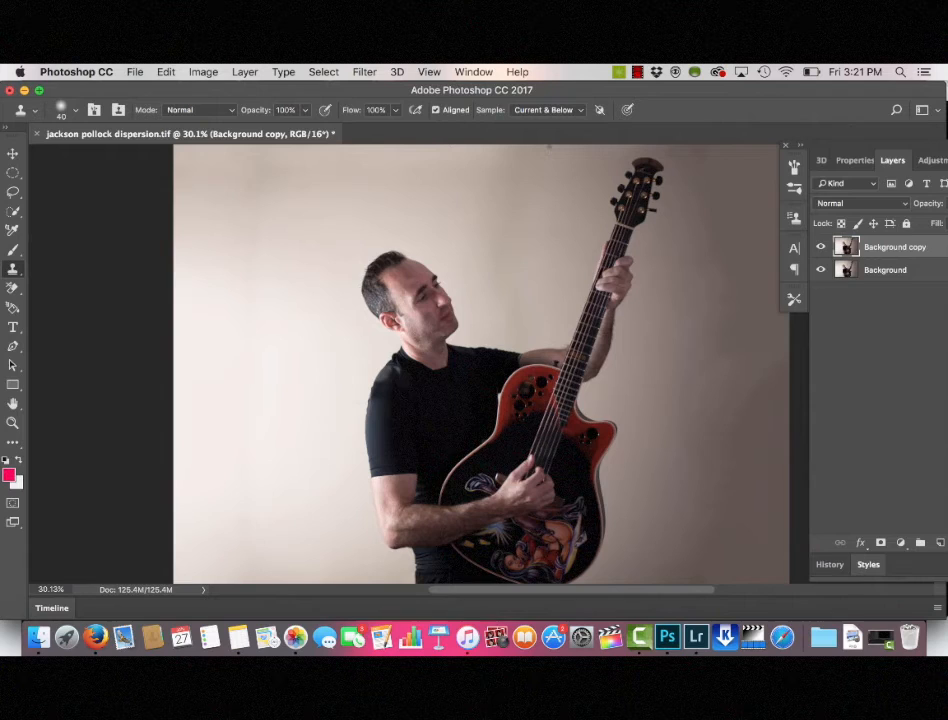
{"action": "left_click", "coordinate": [365, 72]}
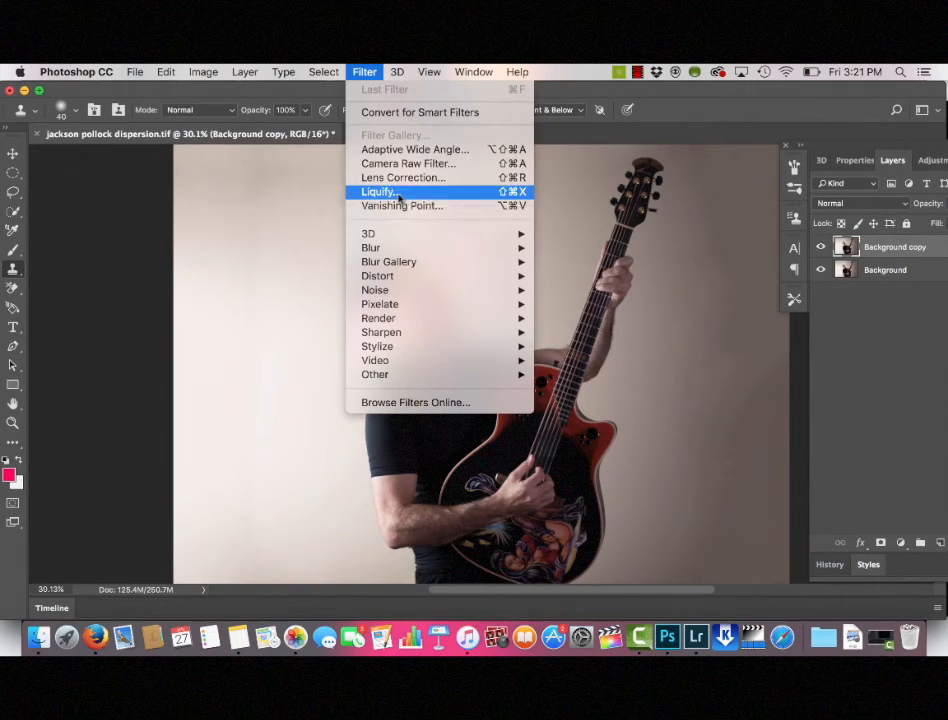
{"action": "left_click", "coordinate": [400, 194]}
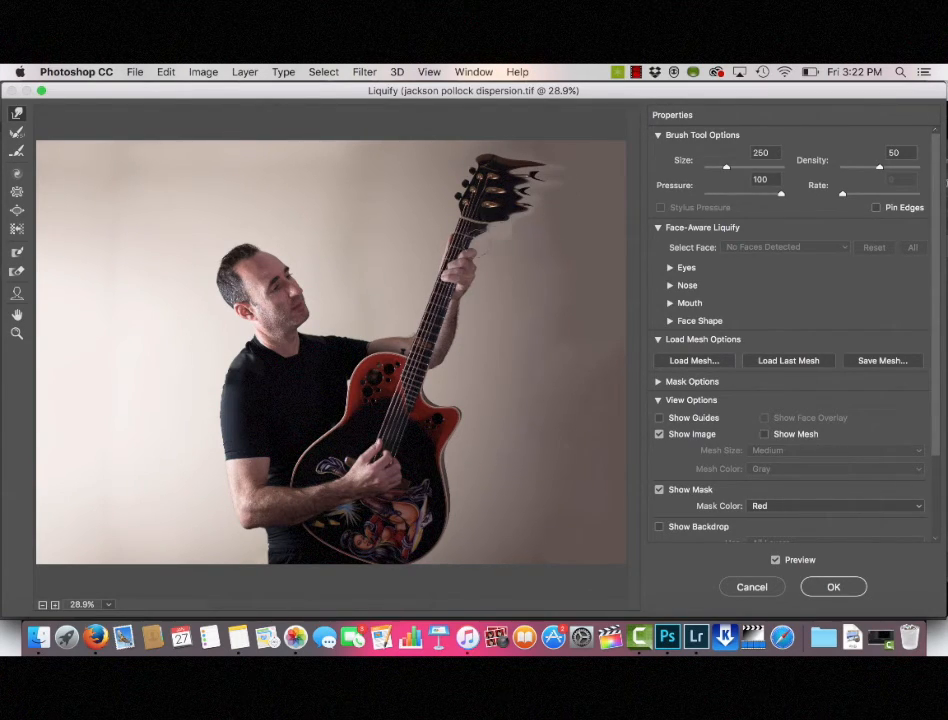
- Push the guitar neck, fretting arm and guitar body out to the photo's right edge with an 800-size warp brush
{"action": "mouse_move", "coordinate": [490, 275]}
{"action": "left_mouse_down"}
{"action": "mouse_move", "coordinate": [478, 275]}
{"action": "mouse_move", "coordinate": [423, 554]}
{"action": "mouse_move", "coordinate": [455, 434]}
{"action": "mouse_move", "coordinate": [590, 212]}
{"action": "mouse_move", "coordinate": [586, 195]}
{"action": "mouse_move", "coordinate": [529, 257]}
{"action": "mouse_move", "coordinate": [490, 277]}
{"action": "mouse_move", "coordinate": [626, 288]}
{"action": "left_mouse_up"}
{"action": "left_click_drag", "start_coordinate": [541, 308], "coordinate": [626, 331]}
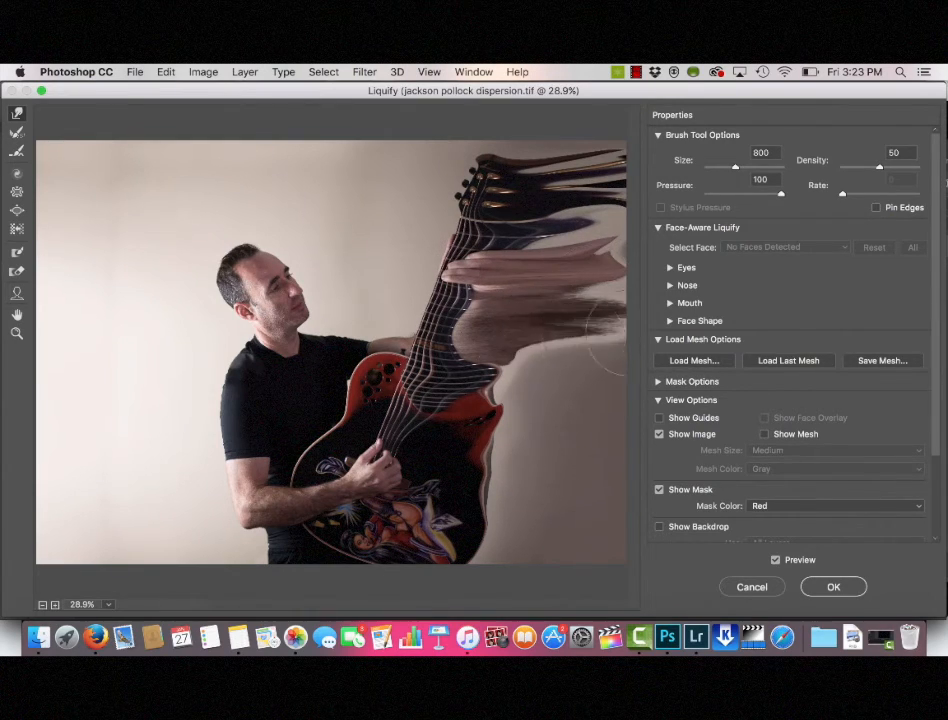
{"action": "left_click_drag", "start_coordinate": [510, 372], "coordinate": [604, 393]}
{"action": "left_click_drag", "start_coordinate": [490, 430], "coordinate": [622, 450]}
{"action": "left_click_drag", "start_coordinate": [480, 490], "coordinate": [657, 525]}
{"action": "left_click_drag", "start_coordinate": [472, 535], "coordinate": [624, 548]}
{"action": "left_click_drag", "start_coordinate": [565, 430], "coordinate": [625, 425]}
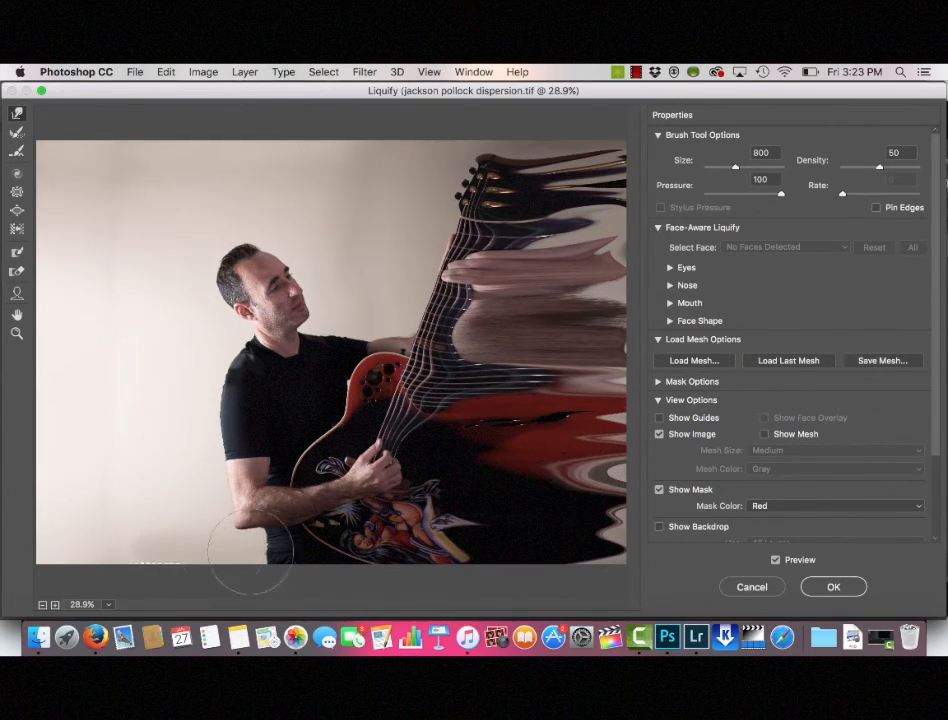
- Warp the man's lower shirt, elbow, sleeve and shoulder outward to the left, and pull his hair upward
{"action": "left_click_drag", "start_coordinate": [270, 550], "coordinate": [170, 550]}
{"action": "left_click_drag", "start_coordinate": [245, 515], "coordinate": [125, 524]}
{"action": "left_click_drag", "start_coordinate": [200, 385], "coordinate": [102, 408]}
{"action": "left_click_drag", "start_coordinate": [230, 330], "coordinate": [169, 322]}
{"action": "left_click_drag", "start_coordinate": [225, 270], "coordinate": [217, 170]}
{"action": "left_click_drag", "start_coordinate": [221, 315], "coordinate": [143, 317]}
- Stretch the face, forehead, shoulder and guitar headstock upward toward the photo's top edge in Liquify
{"action": "left_click_drag", "start_coordinate": [255, 228], "coordinate": [324, 245]}
{"action": "mouse_move", "coordinate": [303, 292]}
{"action": "left_mouse_down"}
{"action": "mouse_move", "coordinate": [372, 297]}
{"action": "mouse_move", "coordinate": [393, 233]}
{"action": "left_mouse_up"}
{"action": "left_click_drag", "start_coordinate": [315, 270], "coordinate": [393, 165]}
{"action": "left_click_drag", "start_coordinate": [270, 220], "coordinate": [296, 150]}
{"action": "mouse_move", "coordinate": [365, 230]}
{"action": "left_mouse_down"}
{"action": "mouse_move", "coordinate": [460, 150]}
{"action": "mouse_move", "coordinate": [368, 150]}
{"action": "left_mouse_up"}
{"action": "left_click_drag", "start_coordinate": [390, 290], "coordinate": [442, 170]}
{"action": "left_click_drag", "start_coordinate": [490, 185], "coordinate": [500, 145]}
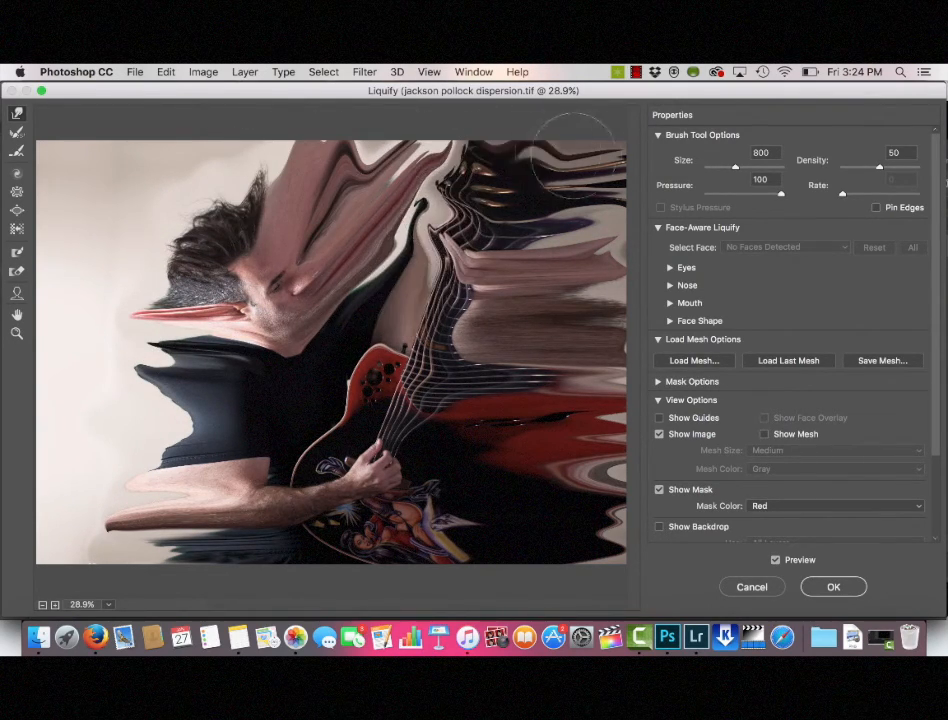
- Pull the hair, ear, shirt, sleeve and forearm further toward the photo's left edge with the 800-size warp brush
{"action": "left_click_drag", "start_coordinate": [205, 222], "coordinate": [91, 184]}
{"action": "left_click_drag", "start_coordinate": [190, 252], "coordinate": [112, 250]}
{"action": "left_click_drag", "start_coordinate": [180, 290], "coordinate": [110, 287]}
{"action": "left_click_drag", "start_coordinate": [160, 342], "coordinate": [94, 341]}
{"action": "mouse_move", "coordinate": [205, 425]}
{"action": "left_mouse_down"}
{"action": "mouse_move", "coordinate": [150, 489]}
{"action": "mouse_move", "coordinate": [130, 430]}
{"action": "left_mouse_up"}
{"action": "left_click_drag", "start_coordinate": [180, 510], "coordinate": [100, 520]}
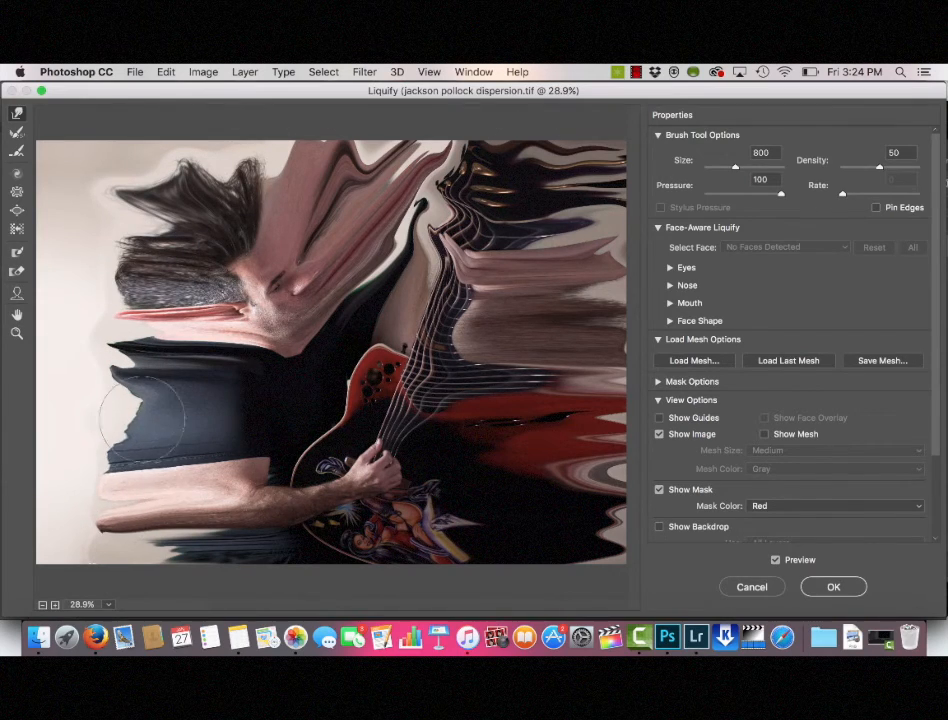
{"action": "left_click_drag", "start_coordinate": [144, 406], "coordinate": [108, 440]}
{"action": "left_click_drag", "start_coordinate": [165, 548], "coordinate": [91, 552]}
{"action": "left_click_drag", "start_coordinate": [135, 403], "coordinate": [97, 402]}
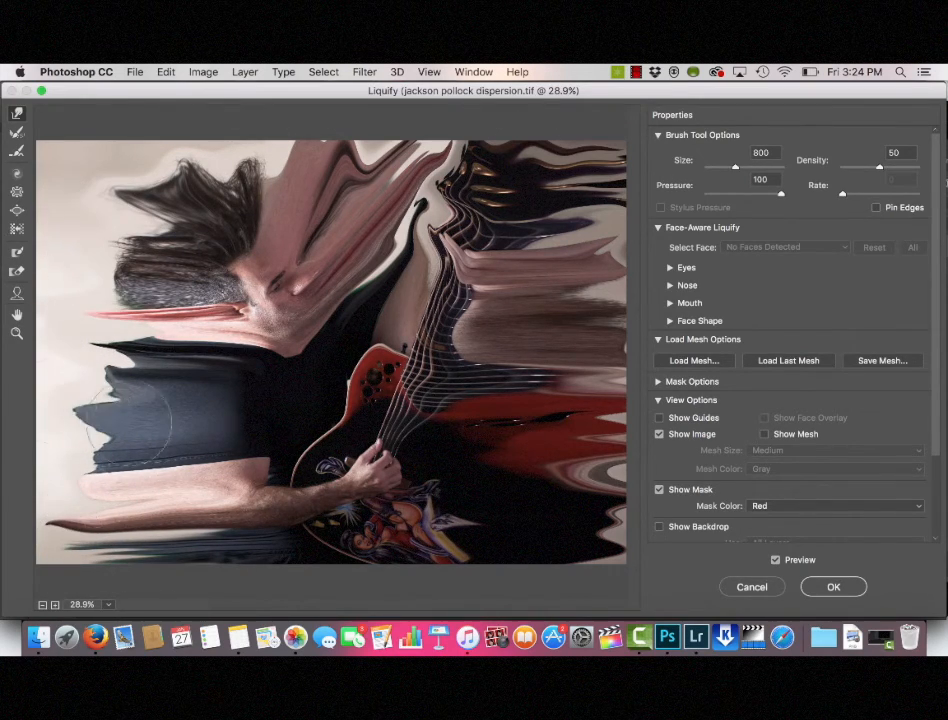
{"action": "left_click_drag", "start_coordinate": [148, 180], "coordinate": [112, 162]}
{"action": "left_click_drag", "start_coordinate": [130, 252], "coordinate": [97, 248]}
{"action": "left_click_drag", "start_coordinate": [135, 330], "coordinate": [92, 325]}
{"action": "left_click_drag", "start_coordinate": [135, 420], "coordinate": [92, 420]}
{"action": "left_click_drag", "start_coordinate": [128, 478], "coordinate": [95, 483]}
- Reduce the warp brush to 300, smear the hair, face edge and shirt out to the photo edges, and apply Liquify
{"action": "key", "text": "bracketleft"}
{"action": "key", "text": "bracketleft"}
{"action": "key", "text": "bracketleft"}
{"action": "key", "text": "bracketleft"}
{"action": "key", "text": "bracketleft"}
{"action": "left_click_drag", "start_coordinate": [115, 268], "coordinate": [68, 260]}
{"action": "left_click_drag", "start_coordinate": [115, 235], "coordinate": [66, 221]}
{"action": "left_click_drag", "start_coordinate": [125, 205], "coordinate": [85, 182]}
{"action": "left_click_drag", "start_coordinate": [128, 185], "coordinate": [97, 160]}
{"action": "left_click_drag", "start_coordinate": [200, 180], "coordinate": [190, 153]}
{"action": "left_click_drag", "start_coordinate": [230, 178], "coordinate": [222, 152]}
{"action": "left_click_drag", "start_coordinate": [385, 235], "coordinate": [402, 250]}
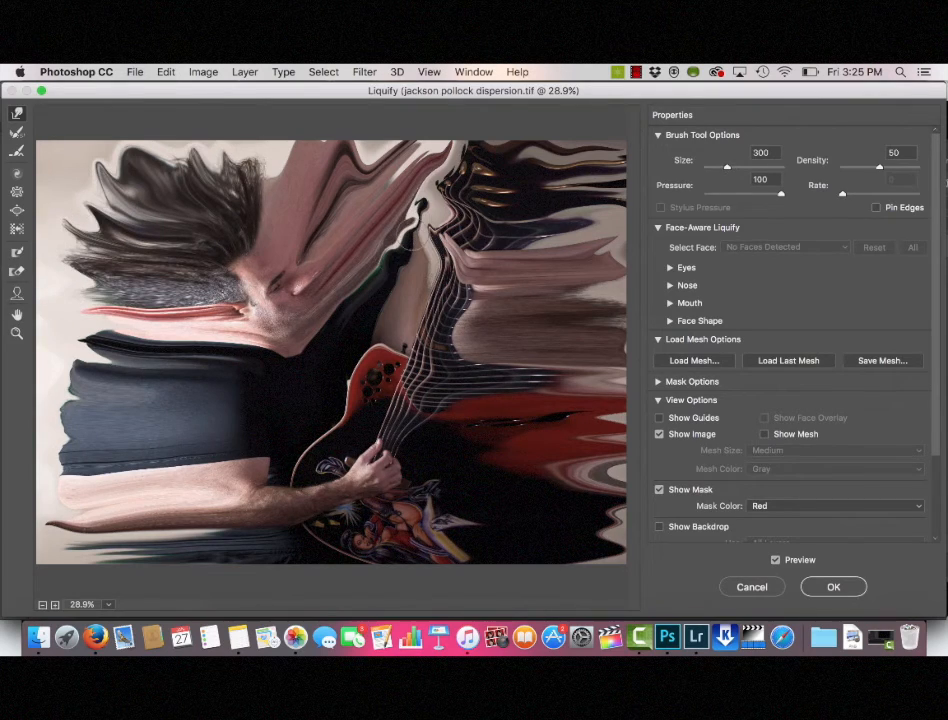
{"action": "left_click_drag", "start_coordinate": [428, 165], "coordinate": [440, 132]}
{"action": "left_click_drag", "start_coordinate": [150, 395], "coordinate": [65, 393]}
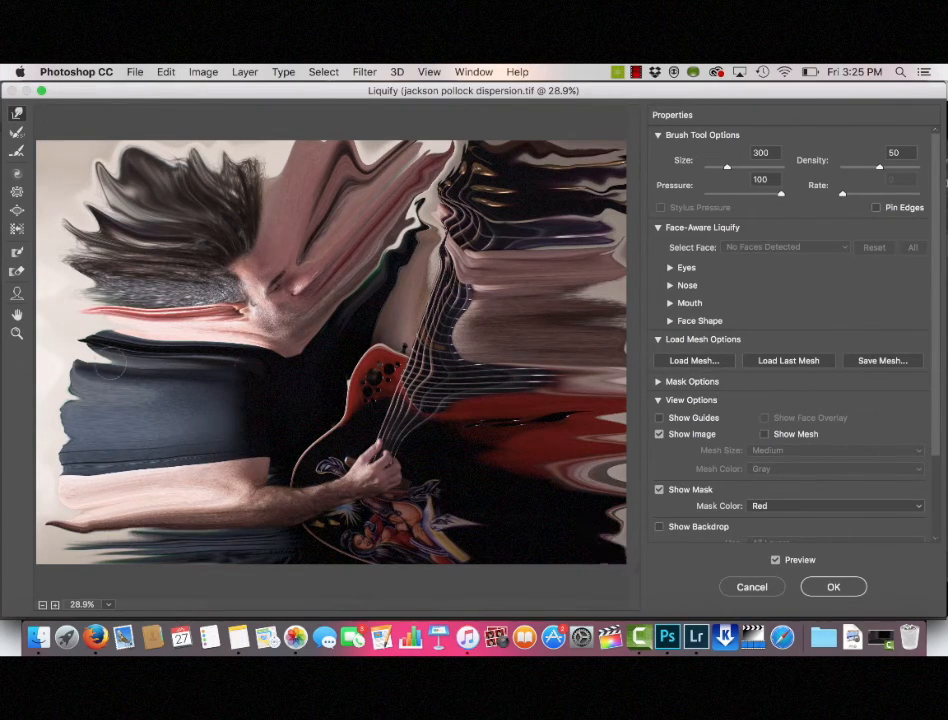
{"action": "left_click_drag", "start_coordinate": [90, 278], "coordinate": [30, 272]}
{"action": "left_click_drag", "start_coordinate": [92, 200], "coordinate": [30, 140]}
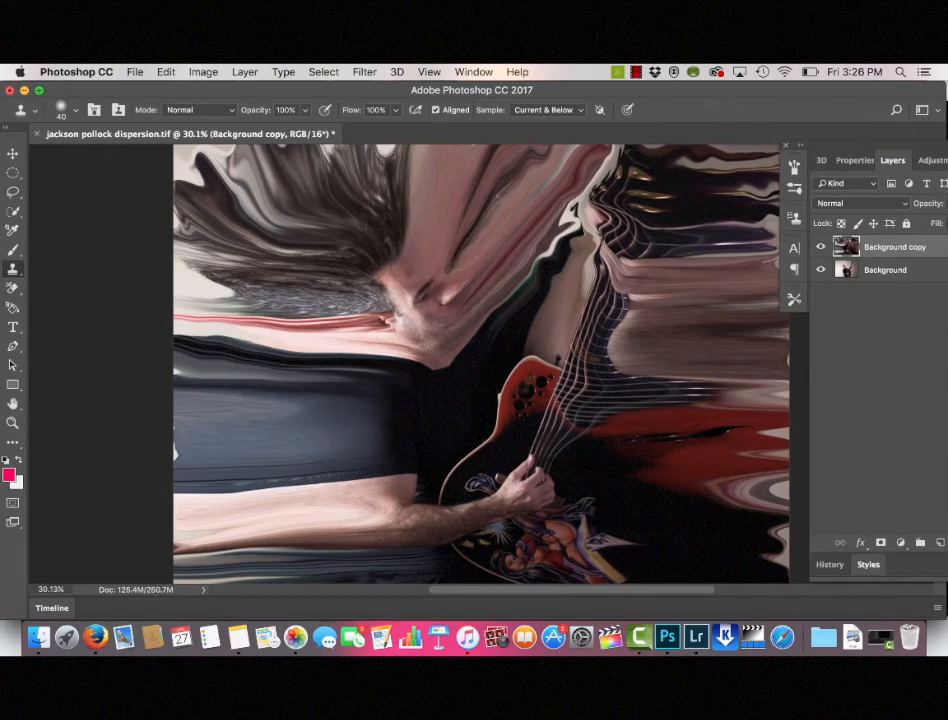
- Compare the photo with and without the Liquify distortion by repeatedly undoing and redoing it
{"action": "key", "text": "super+z"}
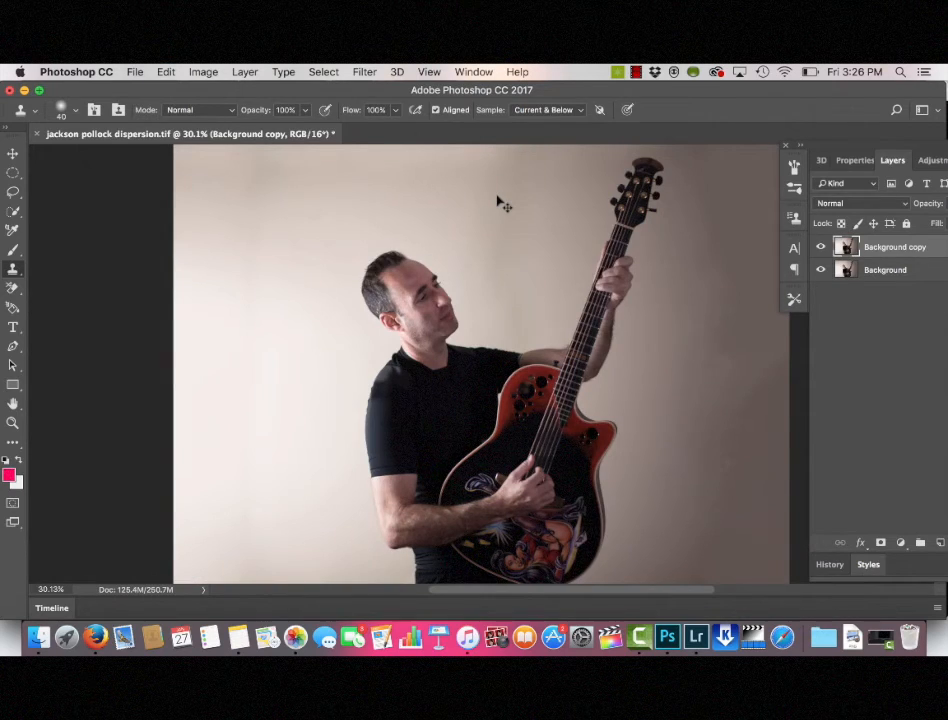
{"action": "key", "text": "super+z"}
{"action": "key", "text": "super+z"}
{"action": "key", "text": "super+z"}
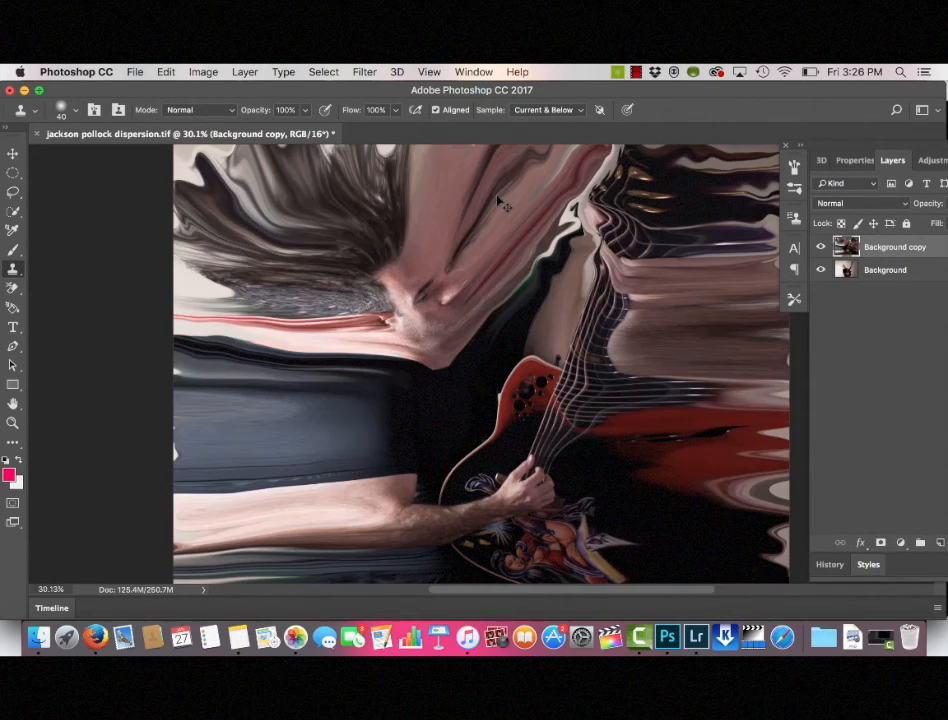
{"action": "key", "text": "super+z"}
{"action": "key", "text": "super+z"}
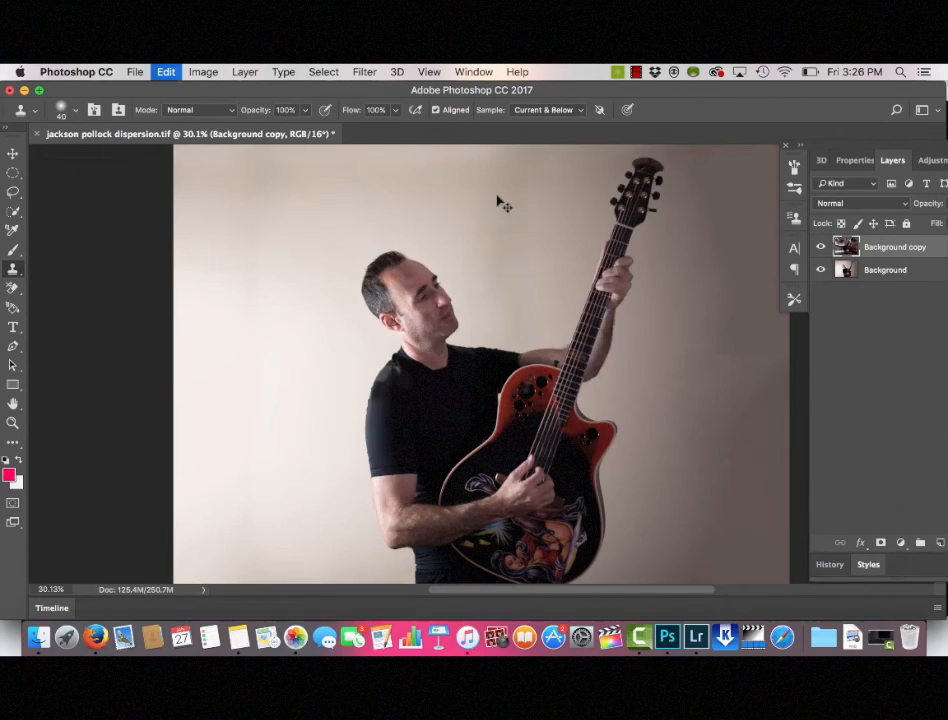
{"action": "key", "text": "super+z"}
{"action": "key", "text": "super+z"}
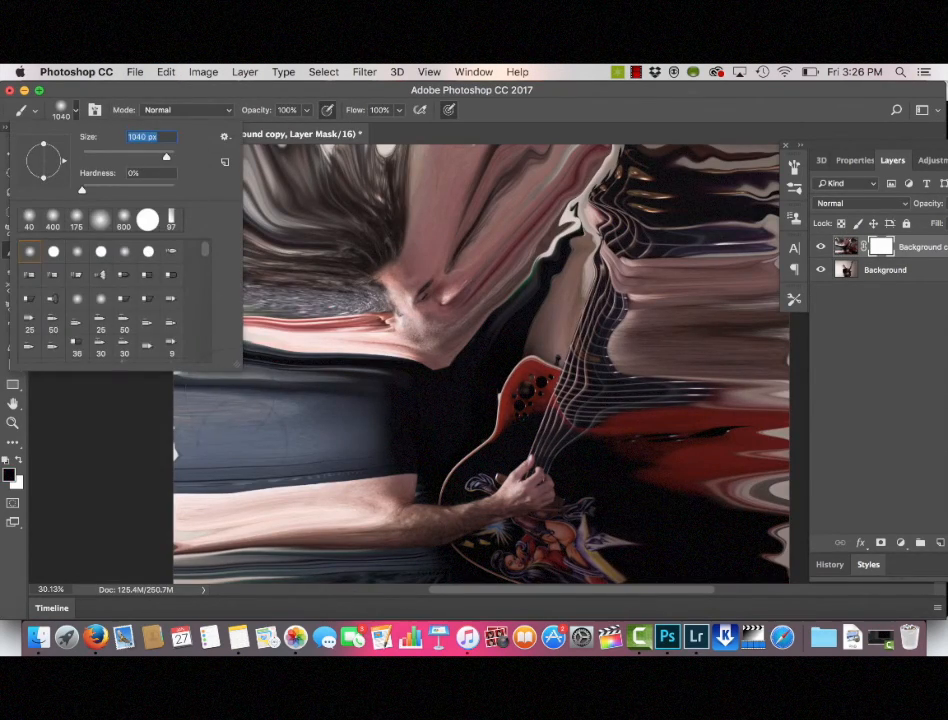
- Paint black across the layer mask of the liquified copy
{"action": "mouse_move", "coordinate": [248, 431]}
{"action": "left_mouse_down"}
{"action": "mouse_move", "coordinate": [192, 438]}
{"action": "mouse_move", "coordinate": [279, 398]}
{"action": "mouse_move", "coordinate": [233, 243]}
{"action": "mouse_move", "coordinate": [161, 360]}
{"action": "mouse_move", "coordinate": [560, 210]}
{"action": "mouse_move", "coordinate": [700, 430]}
{"action": "mouse_move", "coordinate": [745, 282]}
{"action": "left_mouse_up"}
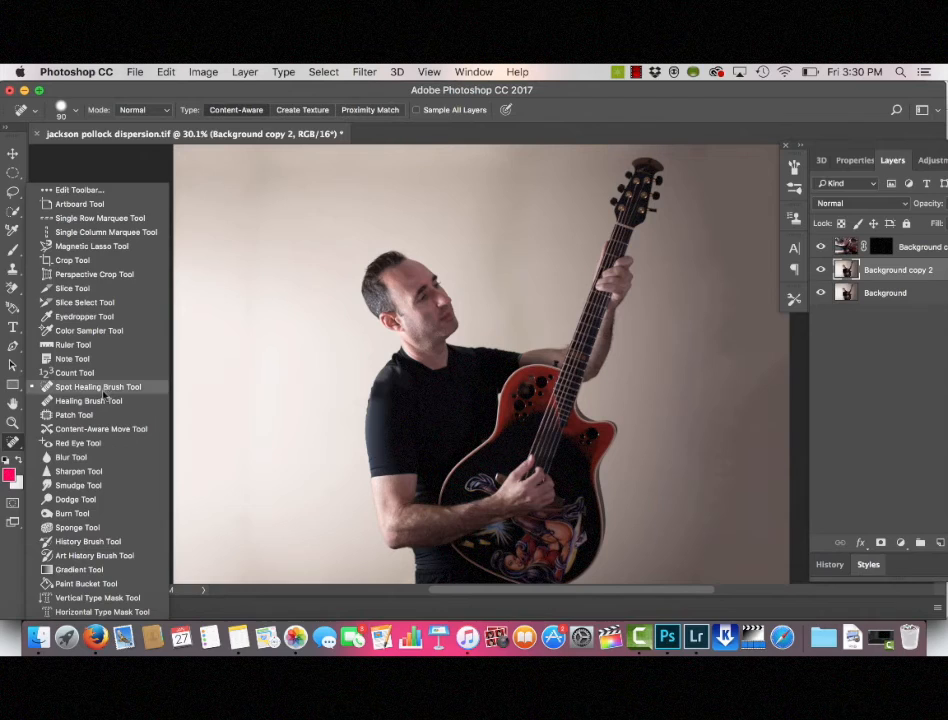
- Remove the man and guitar from the Background copy 2 layer with a 500 px Content-Aware Spot Healing Brush
{"action": "left_click", "coordinate": [100, 388]}
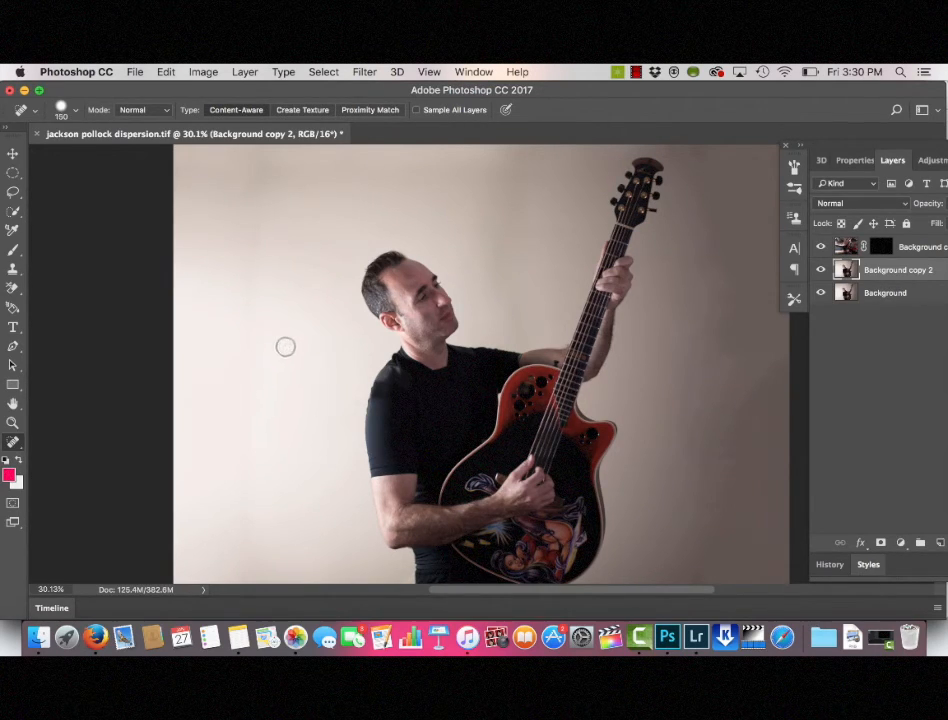
{"action": "mouse_move", "coordinate": [650, 165]}
{"action": "left_mouse_down"}
{"action": "mouse_move", "coordinate": [585, 255]}
{"action": "mouse_move", "coordinate": [568, 330]}
{"action": "mouse_move", "coordinate": [560, 385]}
{"action": "mouse_move", "coordinate": [592, 550]}
{"action": "mouse_move", "coordinate": [550, 500]}
{"action": "mouse_move", "coordinate": [386, 487]}
{"action": "mouse_move", "coordinate": [360, 300]}
{"action": "mouse_move", "coordinate": [410, 242]}
{"action": "left_mouse_up"}
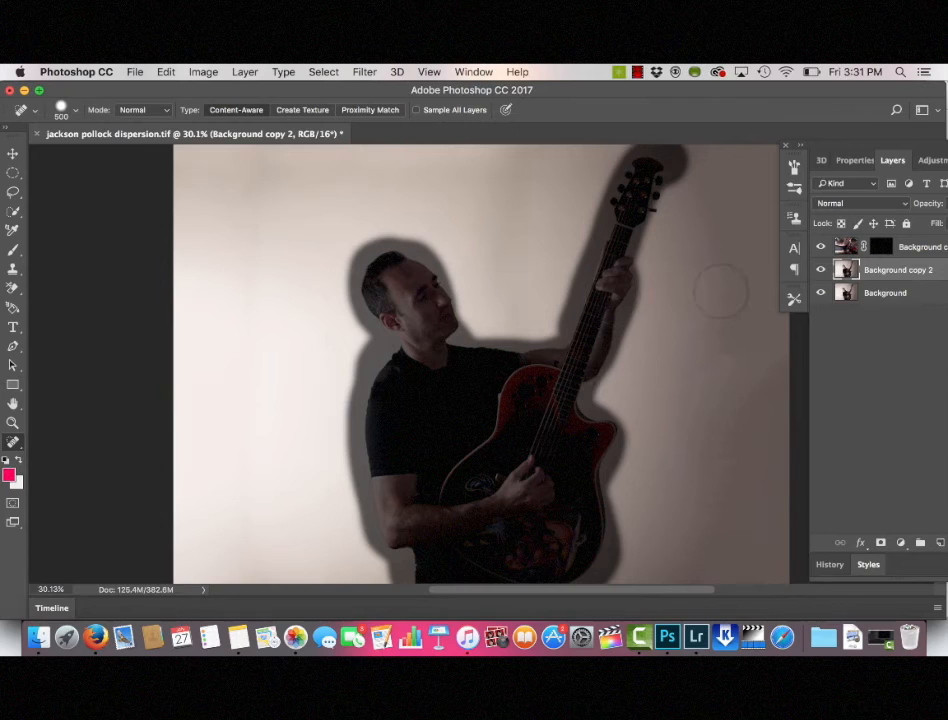
{"action": "key", "text": "super+z"}
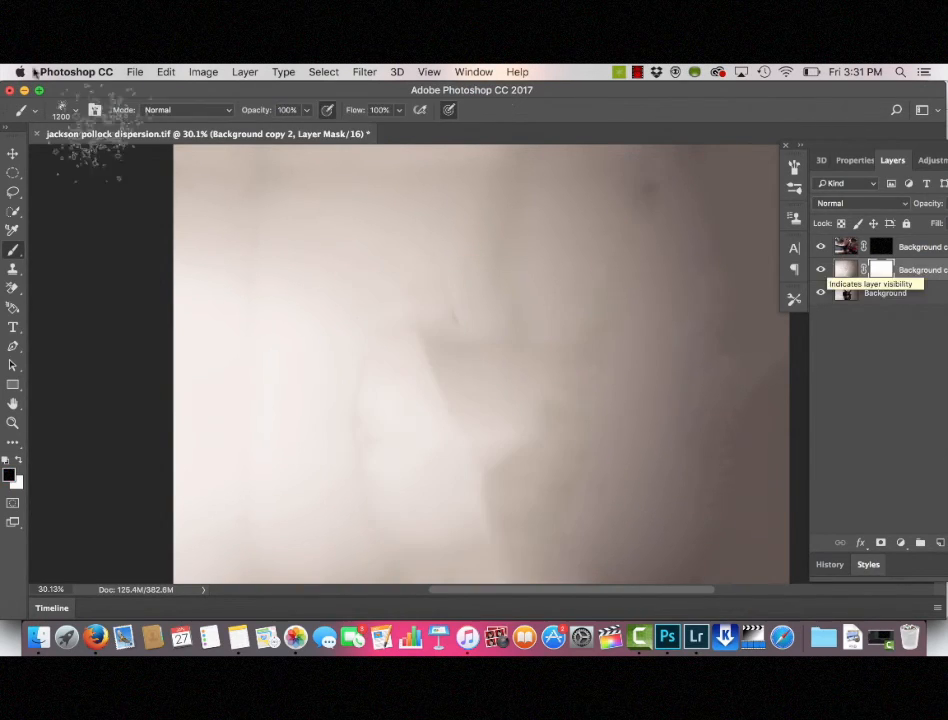
- Undo the test stroke and reveal the face by painting black with a 1200 px splatter brush on Background copy 2's mask
{"action": "left_click_drag", "start_coordinate": [405, 388], "coordinate": [522, 325]}
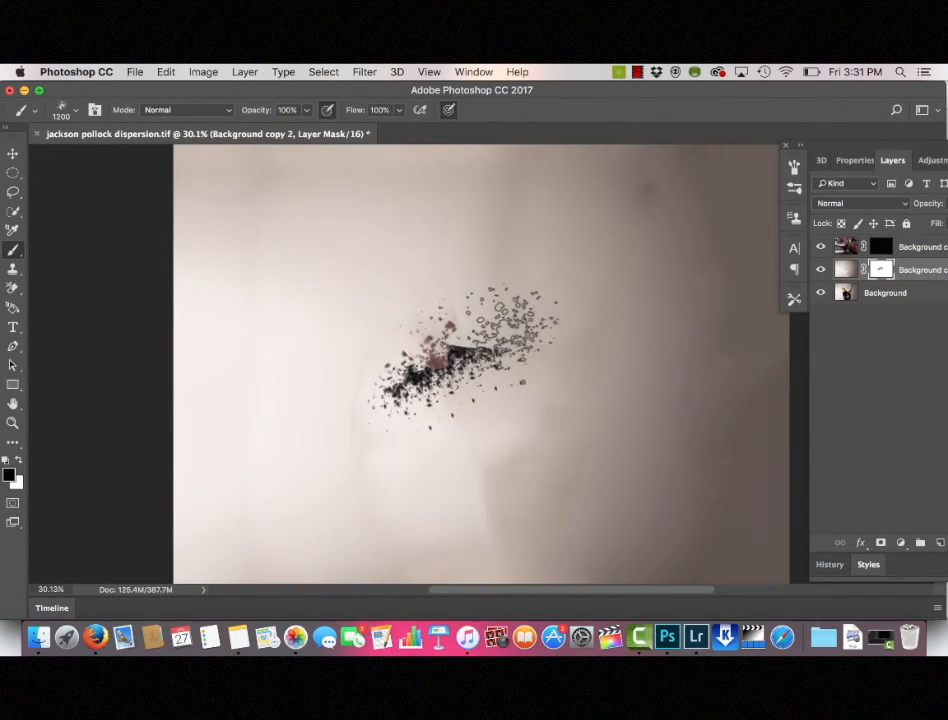
{"action": "key", "text": "super+z"}
{"action": "mouse_move", "coordinate": [412, 330]}
{"action": "left_mouse_down"}
{"action": "mouse_move", "coordinate": [482, 265]}
{"action": "mouse_move", "coordinate": [406, 275]}
{"action": "mouse_move", "coordinate": [444, 286]}
{"action": "mouse_move", "coordinate": [397, 315]}
{"action": "left_mouse_up"}
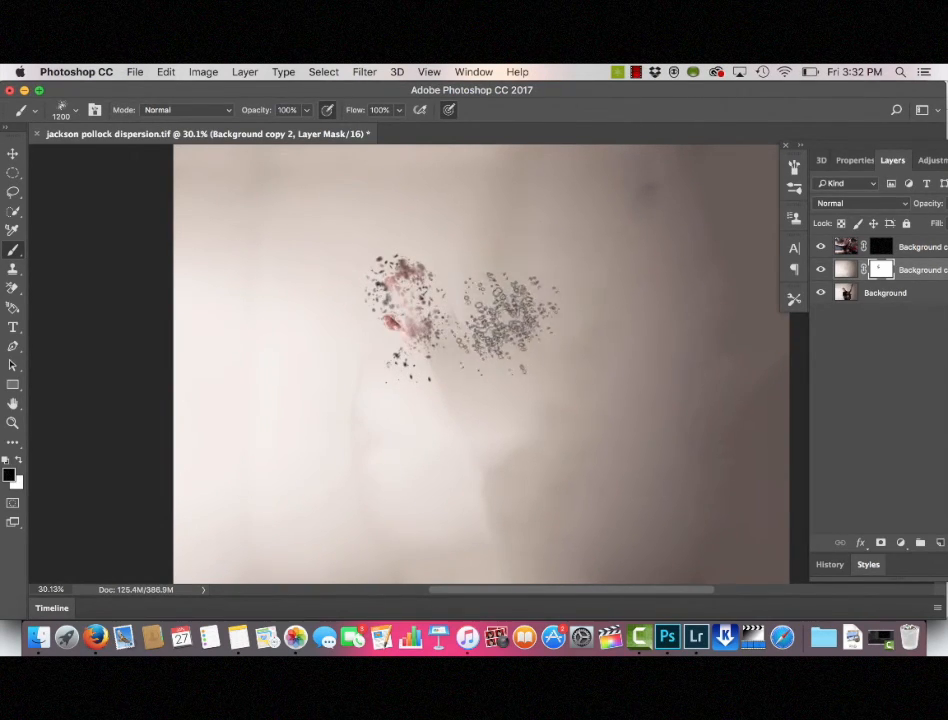
{"action": "left_click", "coordinate": [430, 296]}
{"action": "left_click", "coordinate": [408, 304]}
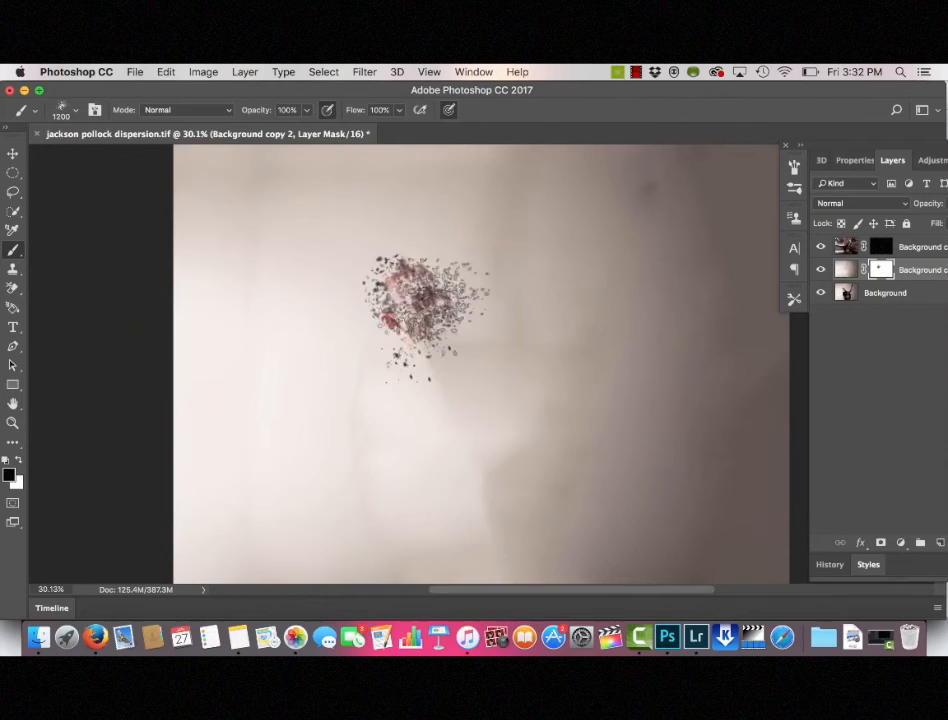
- Enlarge the splatter brush to 2100 px and stamp the mask over the face, torso and upper guitar
{"action": "key", "text": "bracketright"}
{"action": "key", "text": "bracketright"}
{"action": "key", "text": "bracketright"}
{"action": "key", "text": "bracketright"}
{"action": "key", "text": "bracketright"}
{"action": "key", "text": "bracketright"}
{"action": "key", "text": "bracketright"}
{"action": "key", "text": "bracketright"}
{"action": "key", "text": "bracketright"}
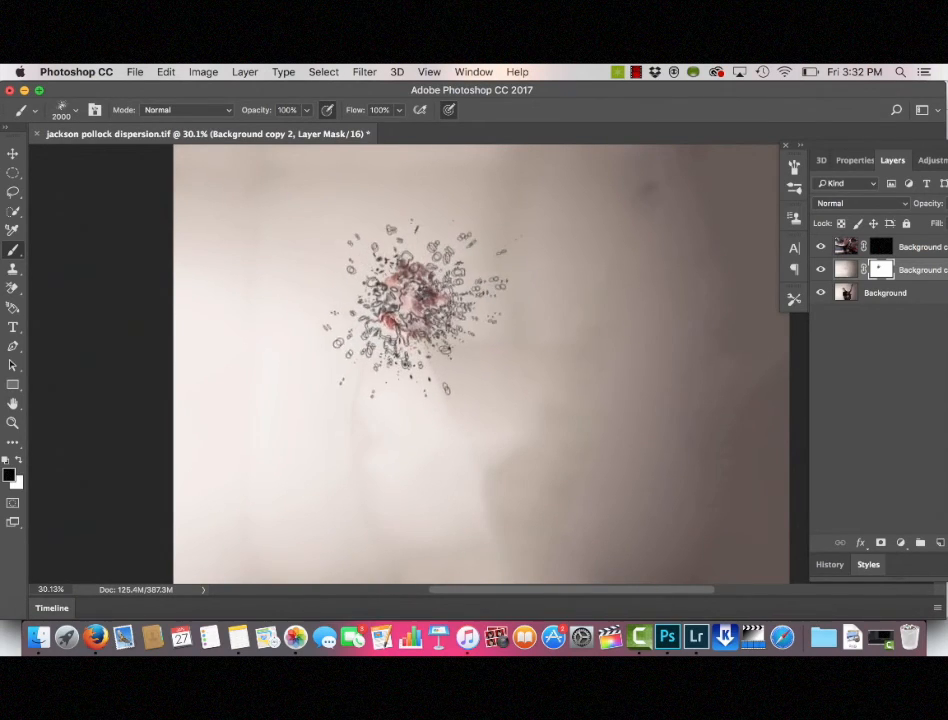
{"action": "left_click", "coordinate": [402, 302]}
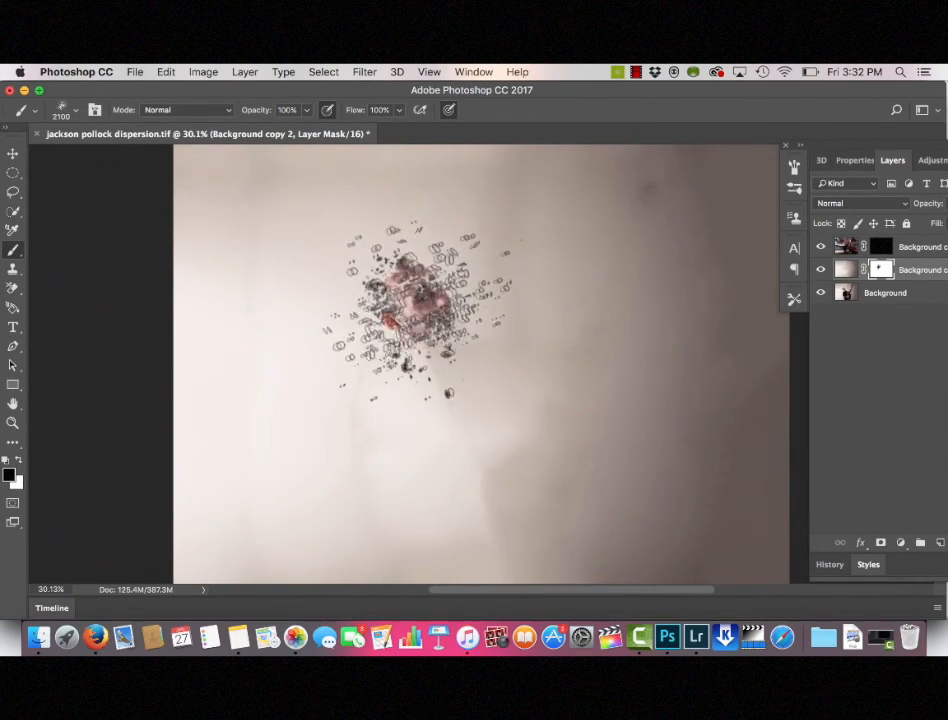
{"action": "left_click", "coordinate": [434, 430]}
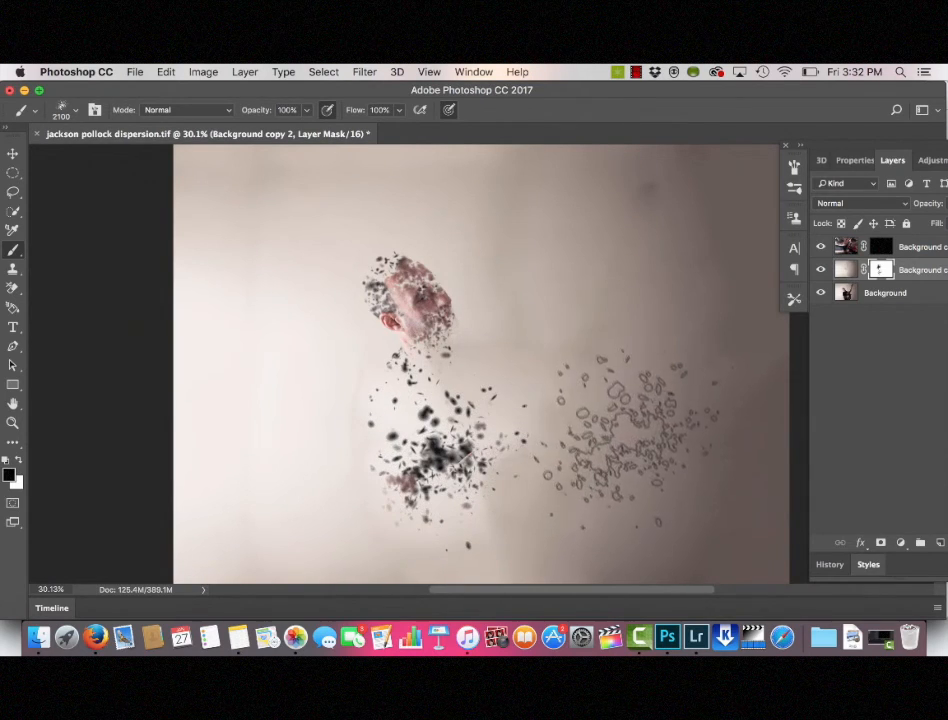
{"action": "left_click", "coordinate": [530, 395]}
- Reduce the splatter brush to 1400 px and stamp the mask to reveal more of the shirt and guitar body
{"action": "key", "text": "bracketleft"}
{"action": "key", "text": "bracketleft"}
{"action": "key", "text": "bracketleft"}
{"action": "key", "text": "bracketleft"}
{"action": "key", "text": "bracketleft"}
{"action": "key", "text": "bracketleft"}
{"action": "key", "text": "bracketleft"}
{"action": "left_click", "coordinate": [418, 415]}
{"action": "left_click", "coordinate": [448, 400]}
{"action": "mouse_move", "coordinate": [437, 453]}
{"action": "left_mouse_down"}
{"action": "mouse_move", "coordinate": [474, 431]}
{"action": "mouse_move", "coordinate": [428, 446]}
{"action": "mouse_move", "coordinate": [509, 431]}
{"action": "left_mouse_up"}
{"action": "key", "text": "super+z"}
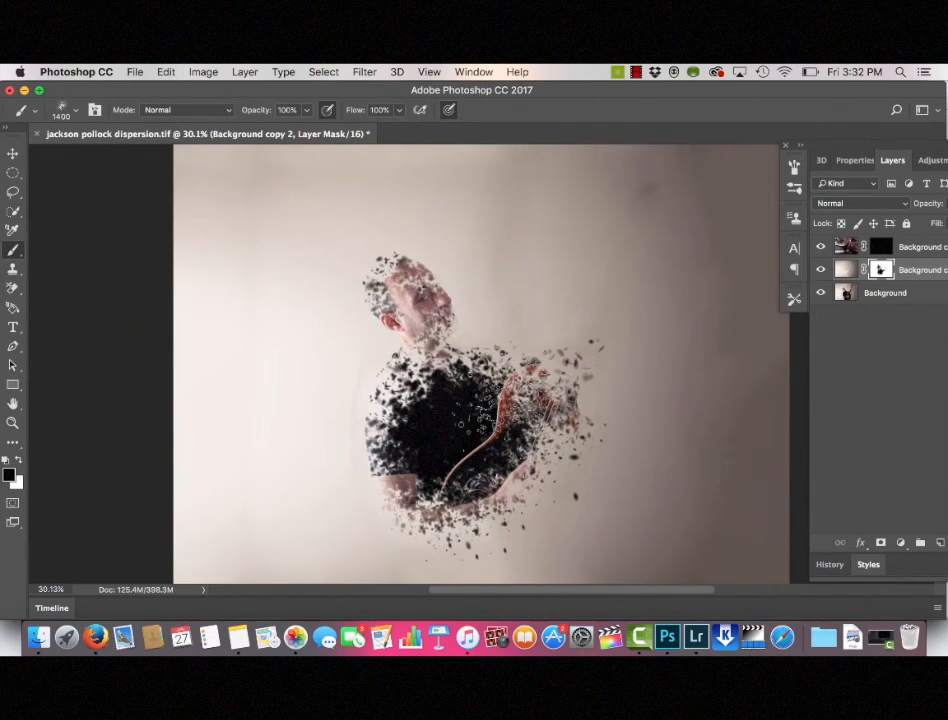
- Reveal the neck and collar on the mask and reduce the brush size to 300 px
{"action": "left_click_drag", "start_coordinate": [448, 374], "coordinate": [443, 367]}
{"action": "key", "text": "bracketleft"}
{"action": "key", "text": "bracketleft"}
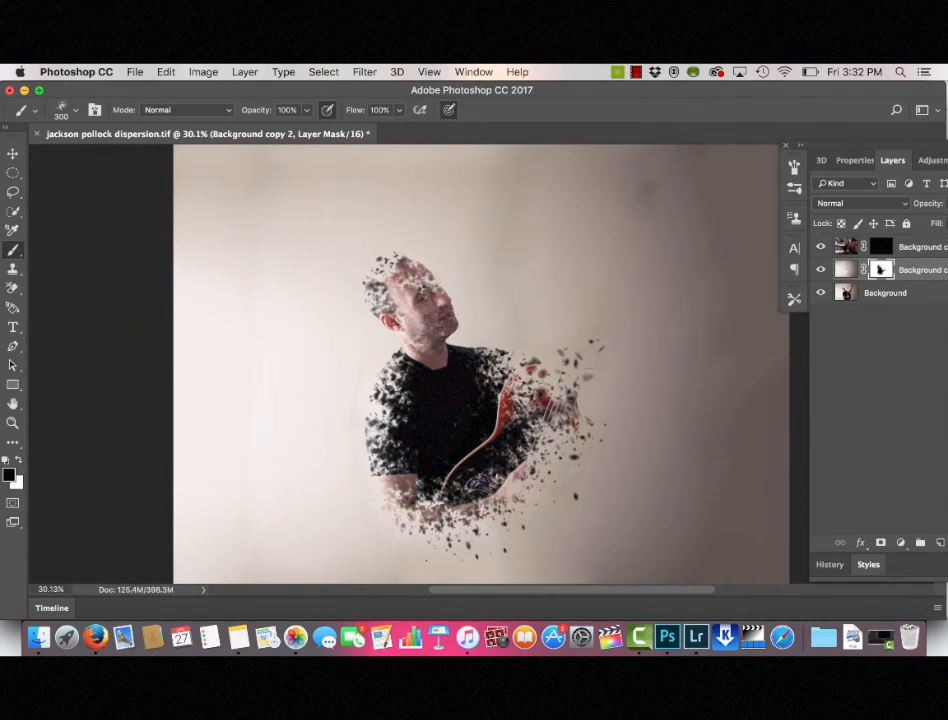
- Undo the first 2120 px splatter stamp and stamp the mask over the strumming hand and lower guitar instead
{"action": "left_click", "coordinate": [567, 503]}
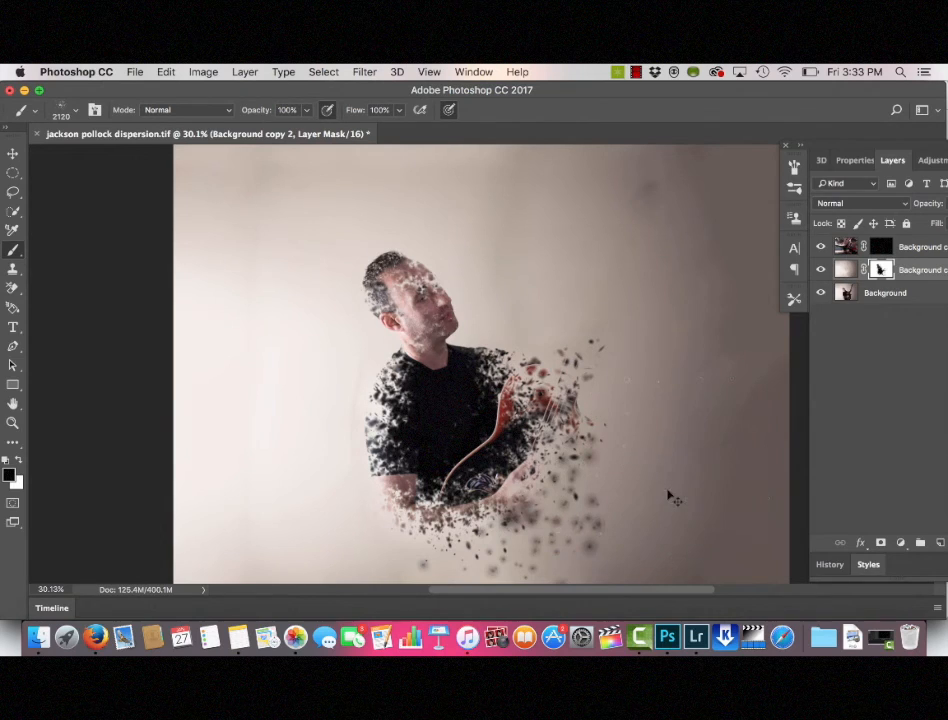
{"action": "key", "text": "super+z"}
{"action": "left_click", "coordinate": [532, 503]}
{"action": "left_click", "coordinate": [520, 515]}
{"action": "left_click", "coordinate": [535, 512]}
{"action": "left_click", "coordinate": [545, 506]}
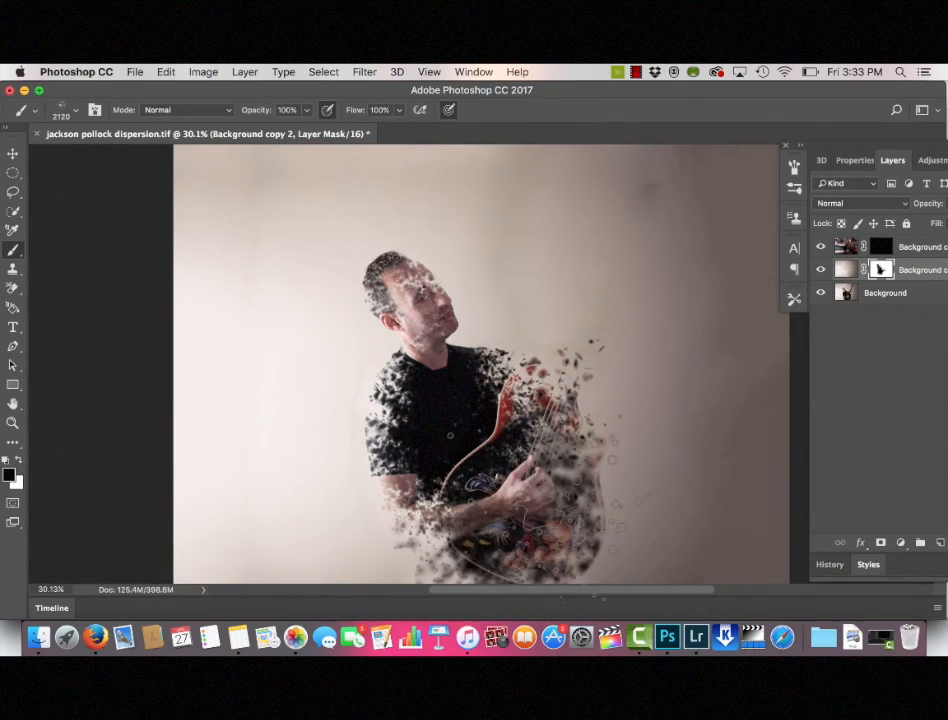
{"action": "key", "text": "super+z"}
{"action": "key", "text": "super+z"}
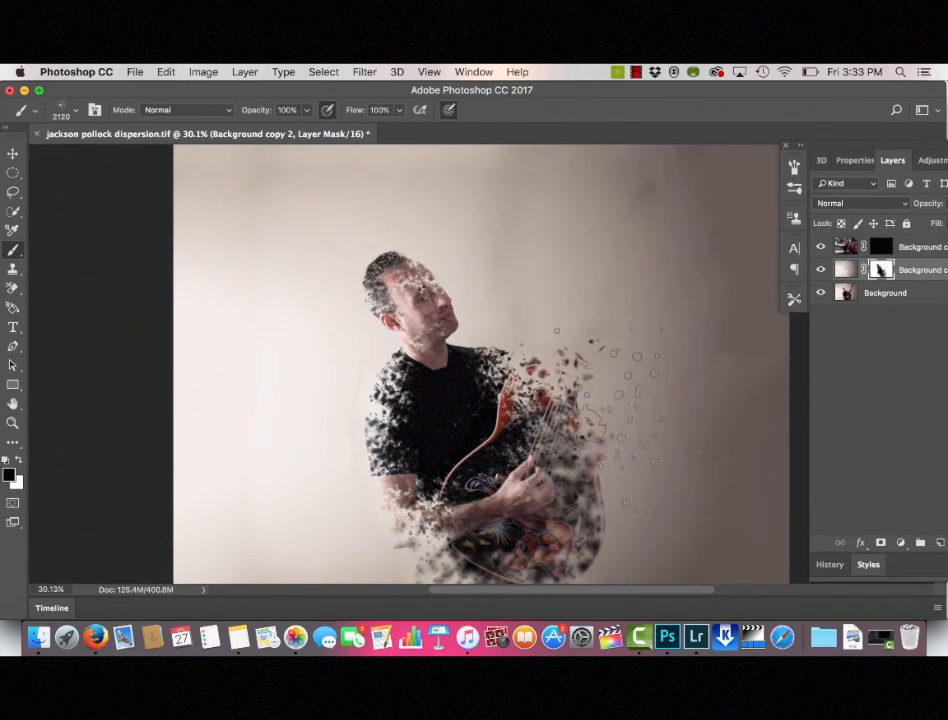
- Stamp the splatter brush on the mask to reveal the guitar neck, headstock and fretting hand, undoing one stray stamp
{"action": "left_click", "coordinate": [601, 312]}
{"action": "left_click", "coordinate": [626, 232]}
{"action": "left_click", "coordinate": [628, 214]}
{"action": "key", "text": "super+z"}
{"action": "left_click", "coordinate": [618, 229]}
{"action": "left_click", "coordinate": [598, 307]}
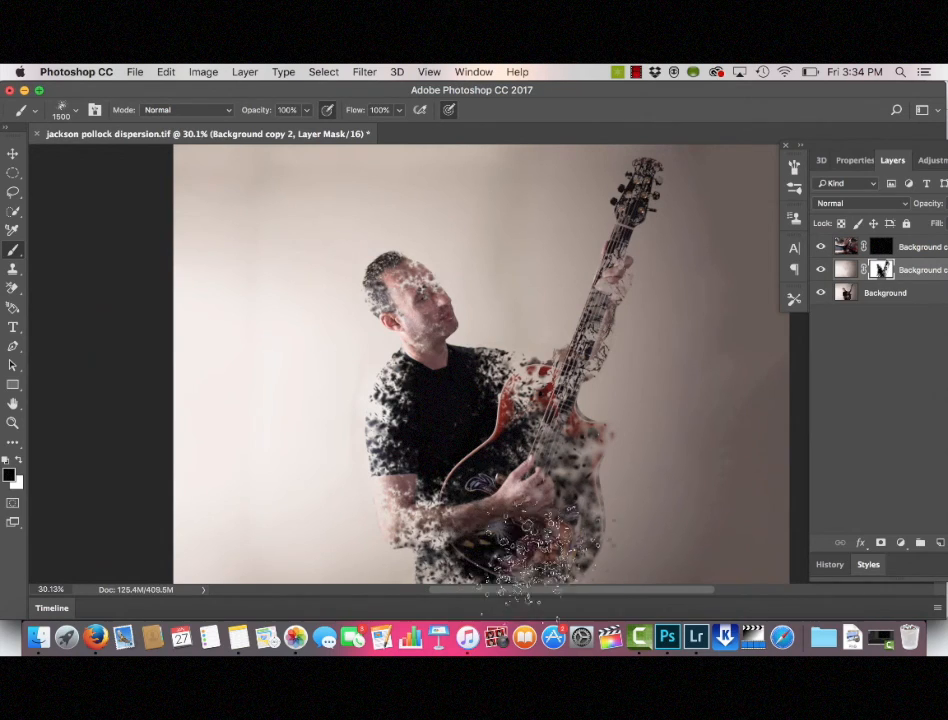
- Stamp the Background copy 2 mask to reveal more of the lower guitar body, and inspect the face and shirt up close
{"action": "left_click", "coordinate": [535, 510]}
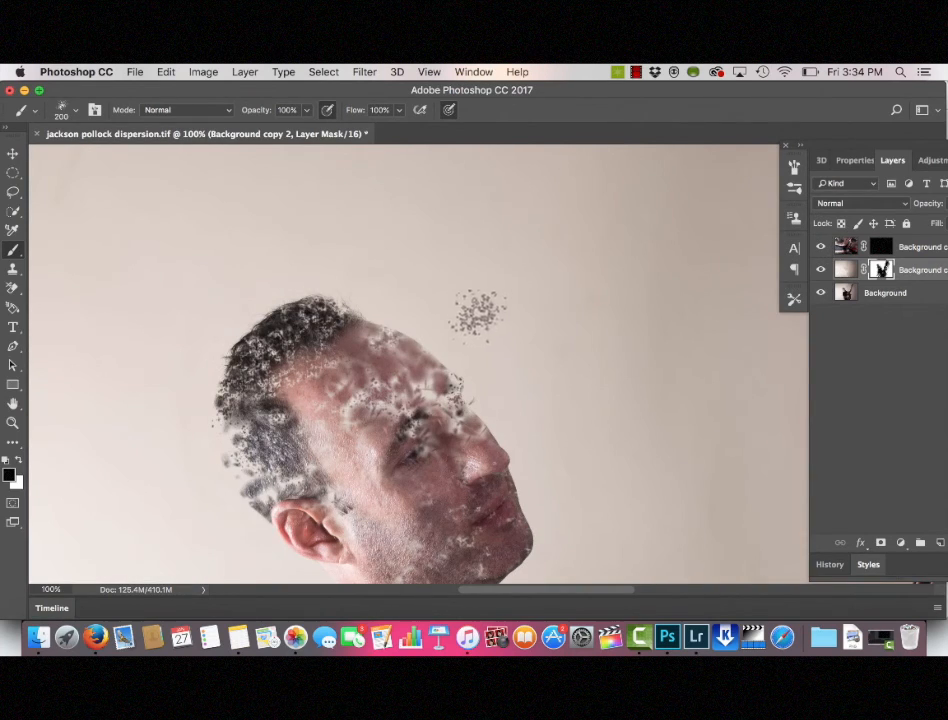
{"action": "left_click_drag", "start_coordinate": [515, 381], "coordinate": [491, 195]}
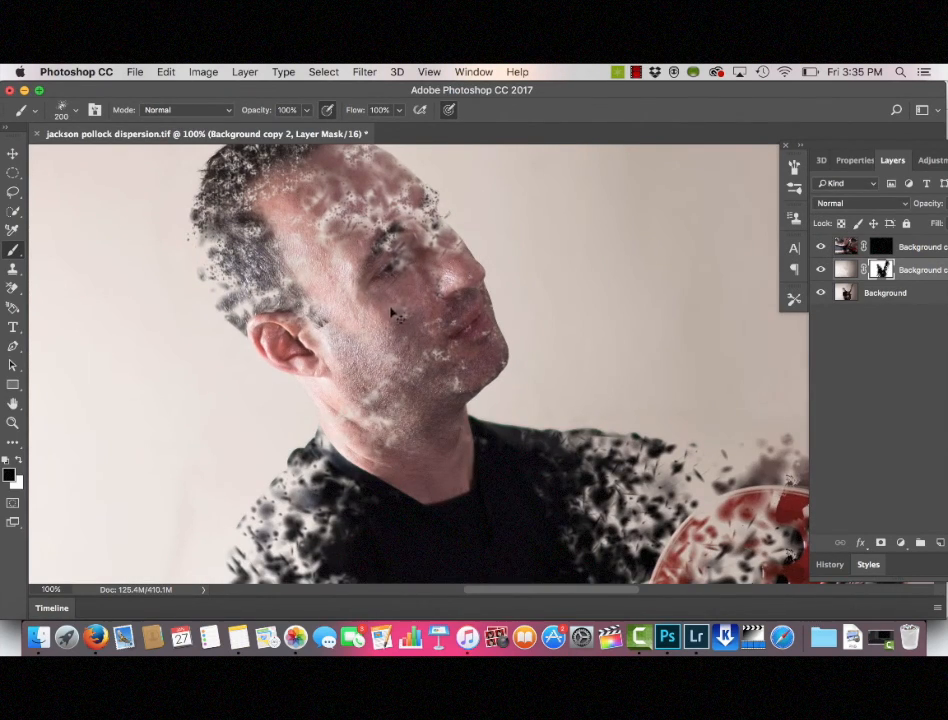
{"action": "left_click_drag", "start_coordinate": [234, 466], "coordinate": [160, 182]}
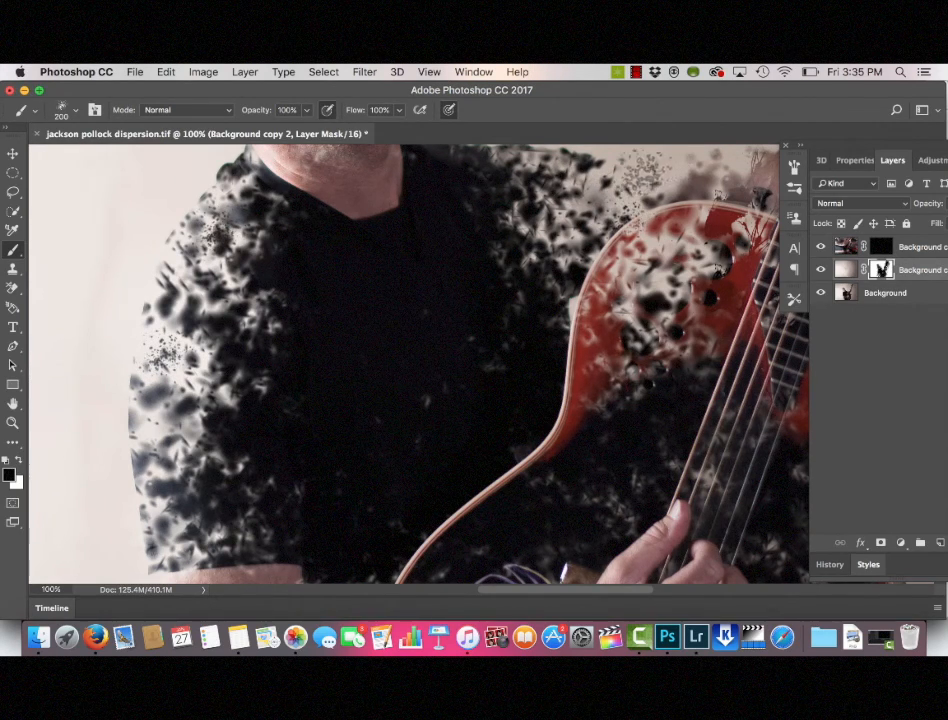
{"action": "left_click_drag", "start_coordinate": [383, 420], "coordinate": [393, 235]}
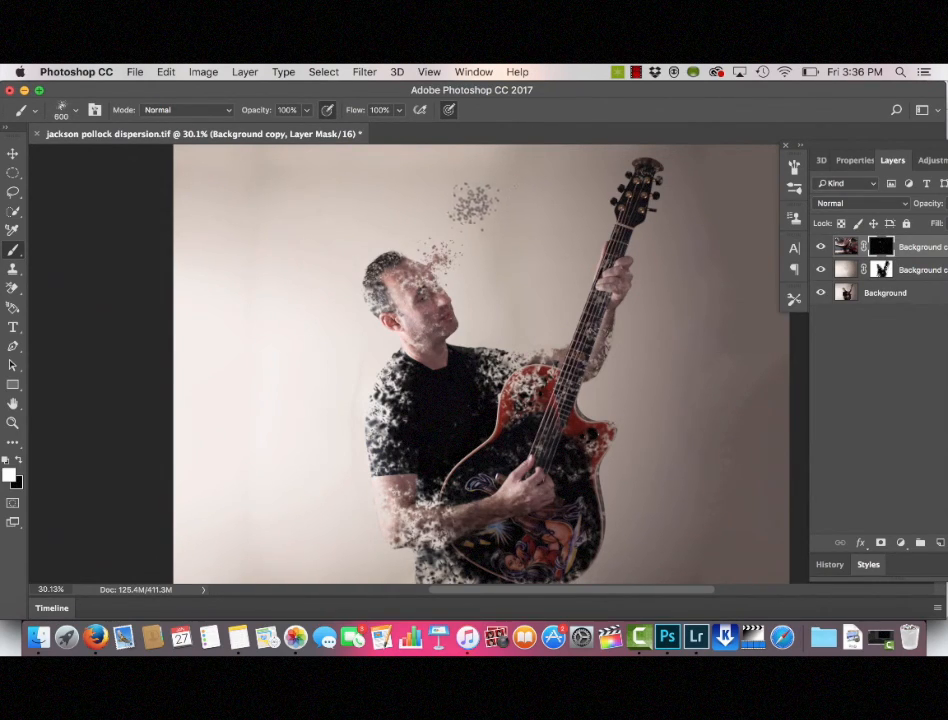
- Rotate the splatter brush tip and stamp particles beside the forehead and, with an enlarged brush, above the head on the Background copy mask
{"action": "left_click", "coordinate": [75, 110]}
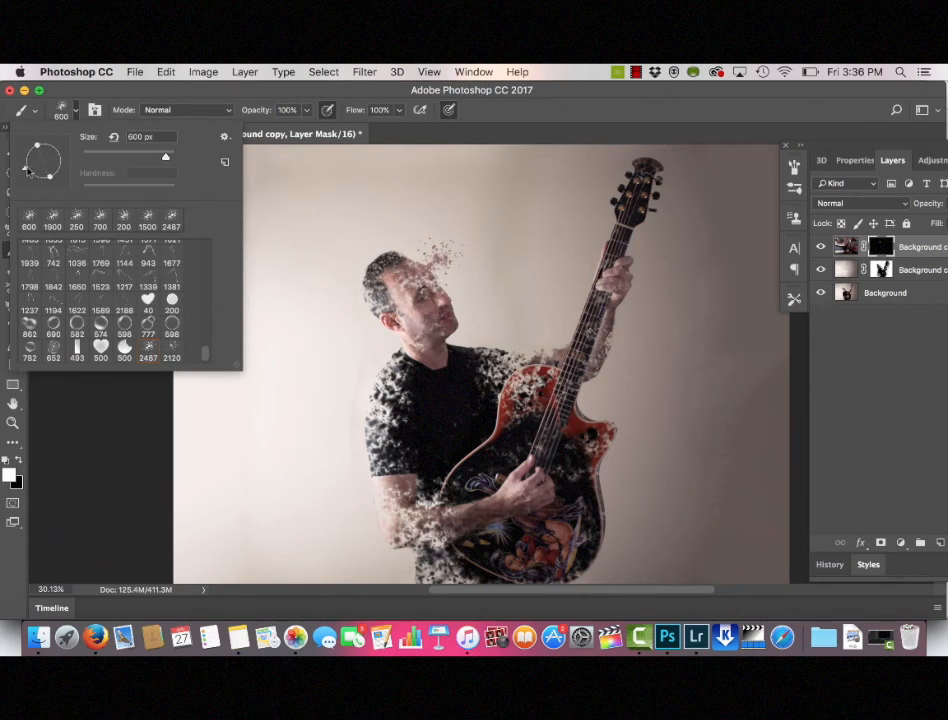
{"action": "left_click", "coordinate": [465, 267]}
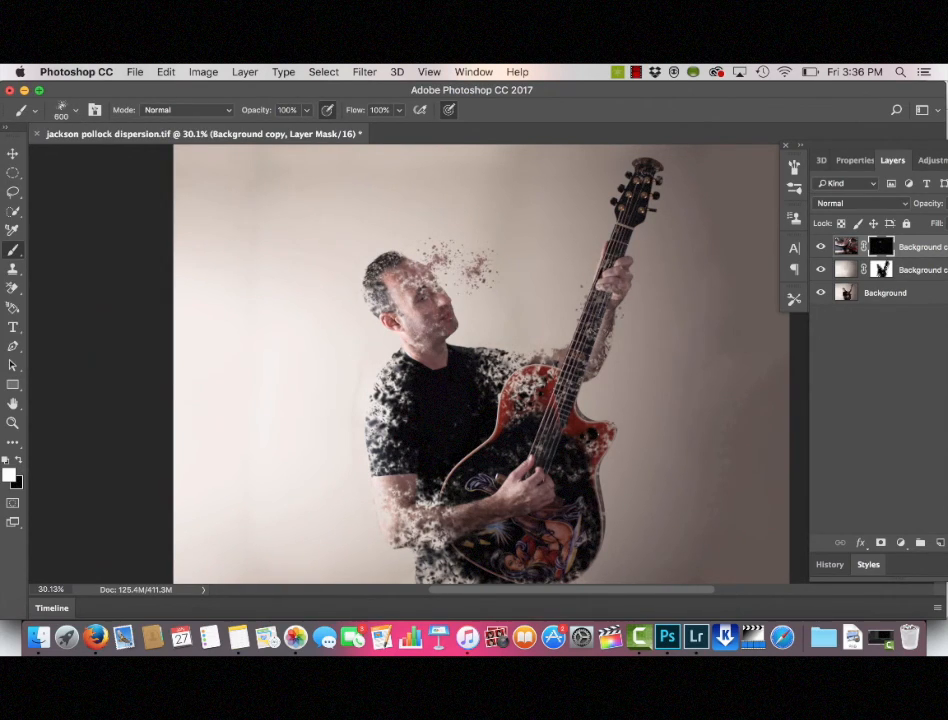
{"action": "key", "text": "bracketright"}
{"action": "key", "text": "bracketright"}
{"action": "key", "text": "bracketright"}
{"action": "key", "text": "bracketright"}
{"action": "key", "text": "bracketright"}
{"action": "key", "text": "bracketright"}
{"action": "key", "text": "bracketright"}
{"action": "left_click", "coordinate": [526, 209]}
{"action": "key", "text": "bracketright"}
{"action": "key", "text": "bracketright"}
{"action": "key", "text": "bracketright"}
{"action": "key", "text": "bracketright"}
{"action": "key", "text": "bracketright"}
{"action": "key", "text": "bracketright"}
{"action": "key", "text": "bracketright"}
{"action": "key", "text": "bracketright"}
{"action": "key", "text": "bracketright"}
{"action": "key", "text": "bracketright"}
{"action": "key", "text": "bracketright"}
{"action": "key", "text": "bracketright"}
{"action": "left_click", "coordinate": [688, 360]}
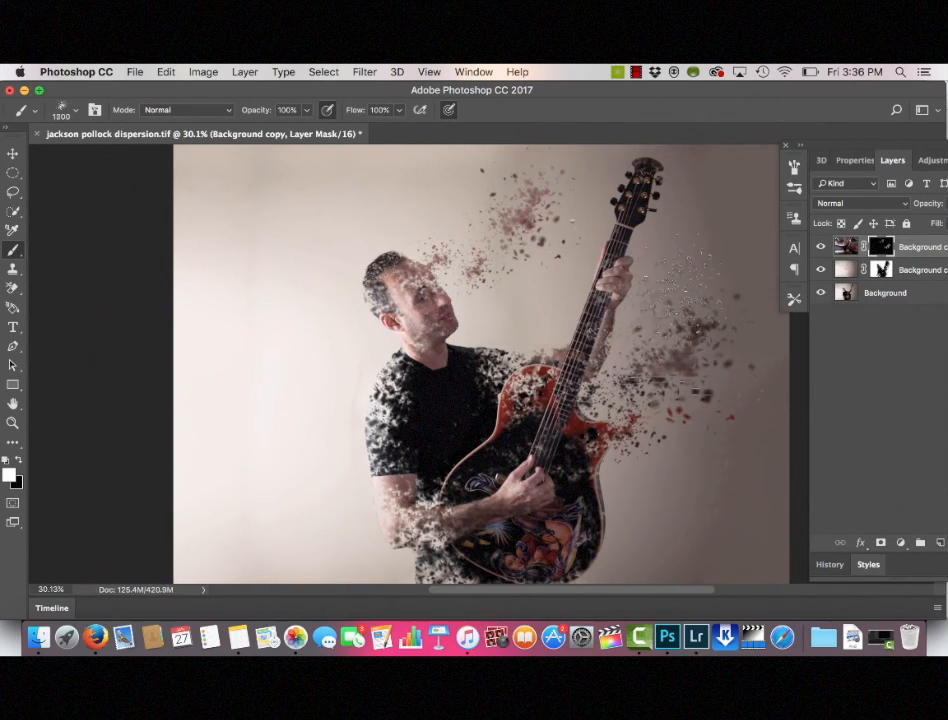
{"action": "key", "text": "super+z"}
- Reduce the splatter brush and stamp particles beside the fretting arm and in front of the chin on the Background copy mask
{"action": "key", "text": "bracketleft"}
{"action": "key", "text": "bracketleft"}
{"action": "key", "text": "bracketleft"}
{"action": "key", "text": "bracketleft"}
{"action": "key", "text": "bracketleft"}
{"action": "key", "text": "bracketleft"}
{"action": "key", "text": "bracketleft"}
{"action": "key", "text": "bracketleft"}
{"action": "key", "text": "bracketleft"}
{"action": "left_click", "coordinate": [630, 354]}
{"action": "left_click", "coordinate": [484, 318]}
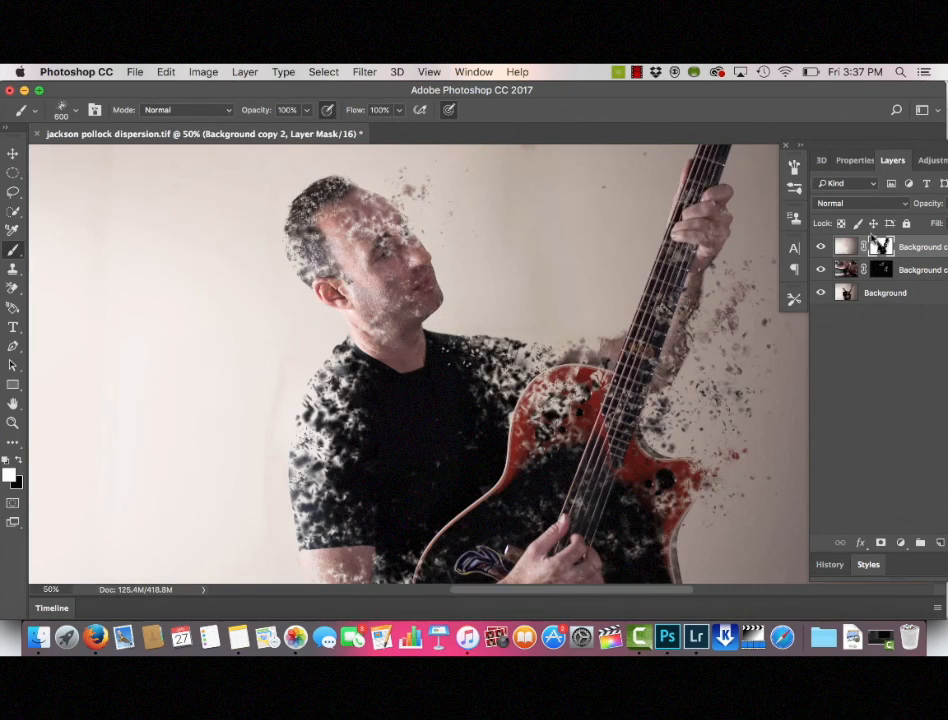
- Compare the image with and without the clean background layer
{"action": "left_click", "coordinate": [821, 248]}
{"action": "left_click", "coordinate": [821, 248]}
{"action": "left_click", "coordinate": [821, 248]}
{"action": "left_click", "coordinate": [821, 248]}
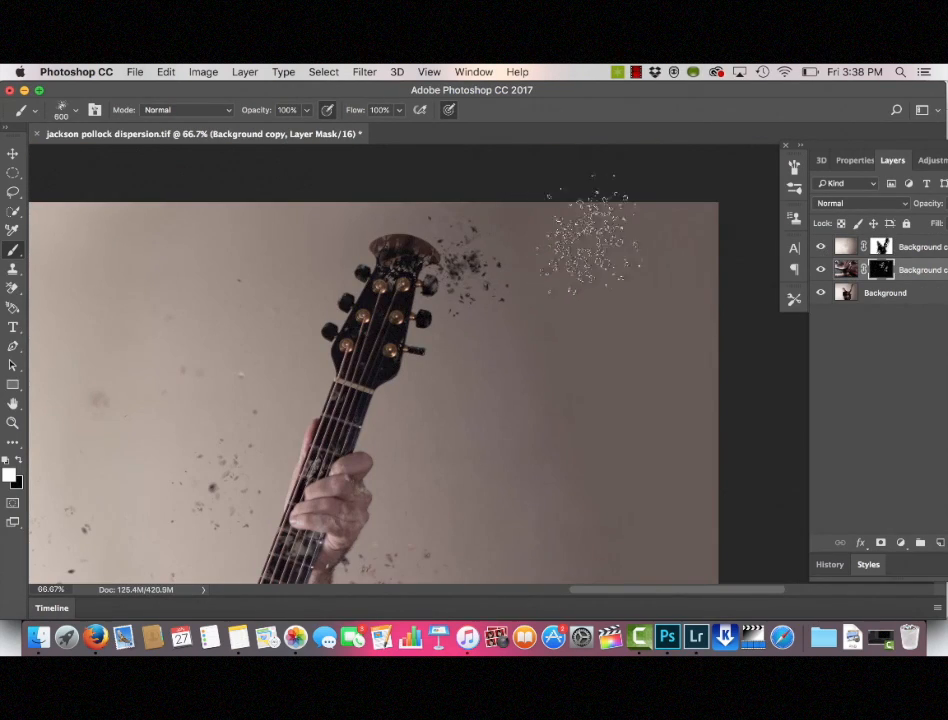
- Enlarge the splatter brush to 800 px and stamp particles beside the guitar headstock on the Background copy mask
{"action": "key", "text": "bracketright"}
{"action": "key", "text": "bracketright"}
{"action": "key", "text": "bracketright"}
{"action": "key", "text": "bracketright"}
{"action": "key", "text": "bracketright"}
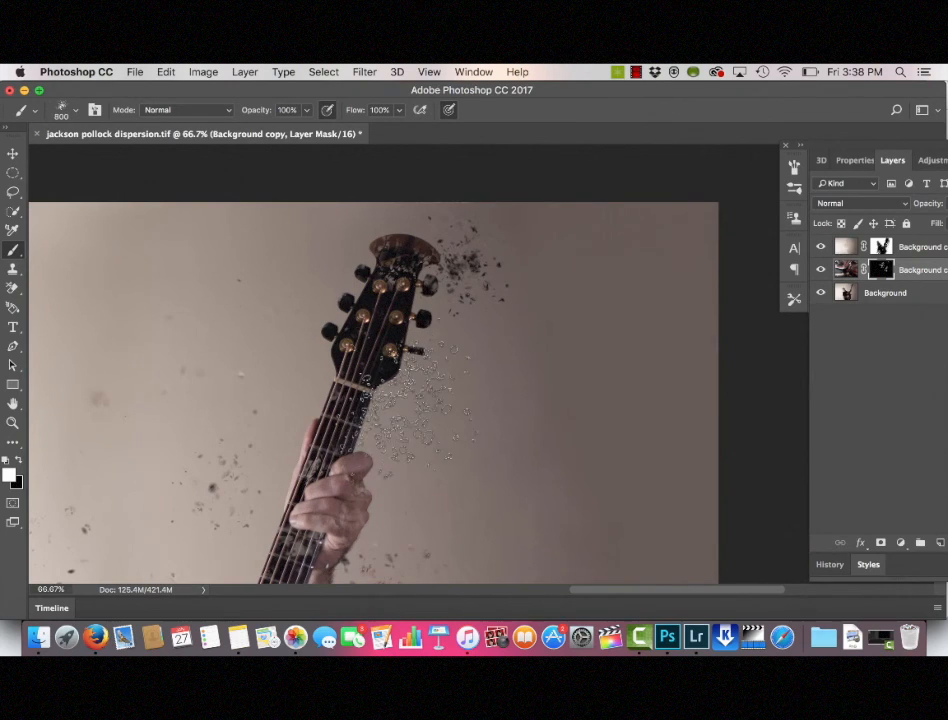
{"action": "left_click", "coordinate": [413, 393]}
- Switch the painting colour to black and reduce the splatter brush size
{"action": "key", "text": "x"}
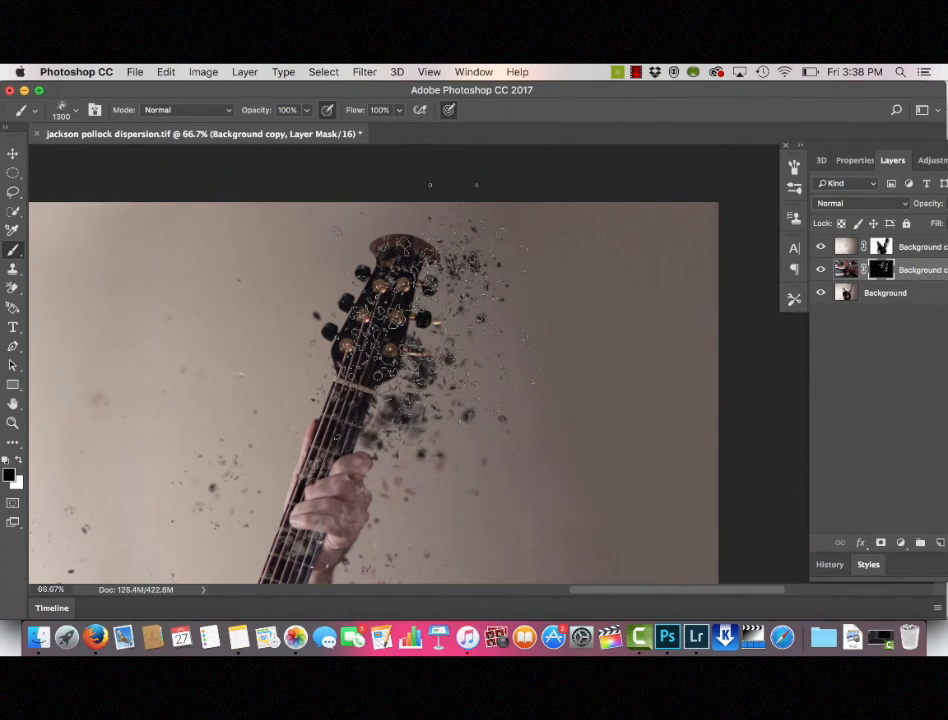
{"action": "key", "text": "bracketleft"}
{"action": "key", "text": "bracketleft"}
{"action": "key", "text": "bracketleft"}
{"action": "key", "text": "bracketleft"}
{"action": "key", "text": "bracketleft"}
{"action": "key", "text": "bracketleft"}
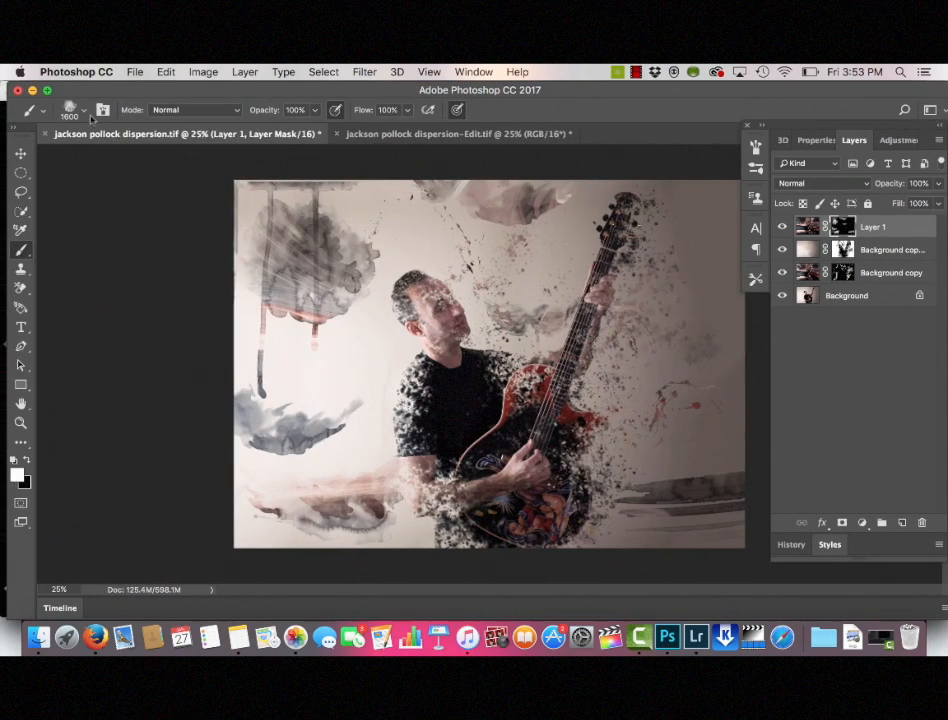
- Choose the 1107 px splatter brush and stamp ink dots beside the guitarist's shoulder on the Layer 1 mask
{"action": "left_click", "coordinate": [66, 108]}
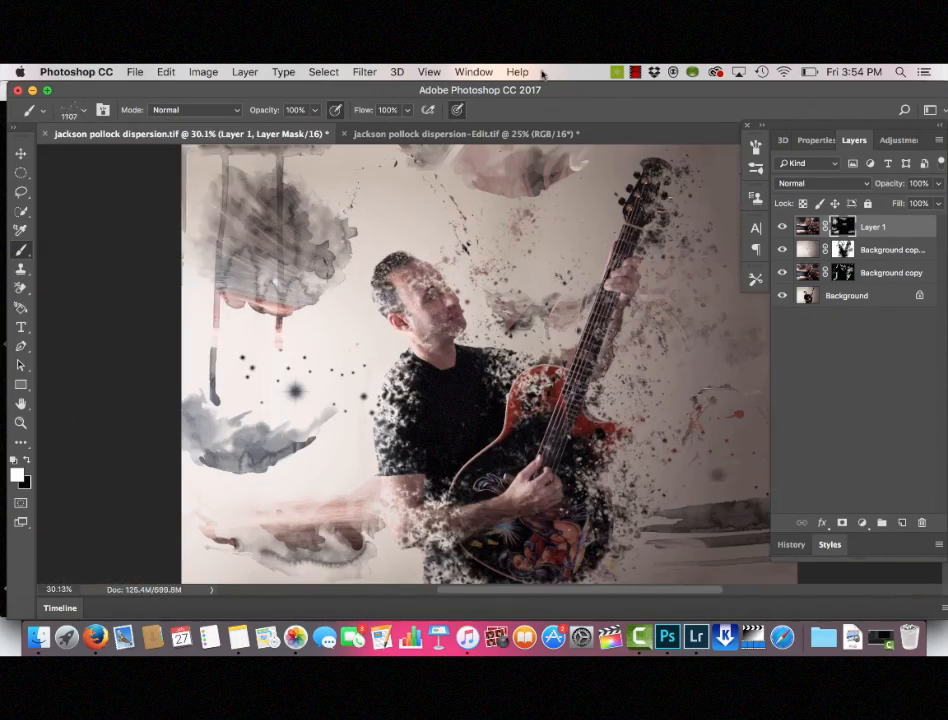
{"action": "left_click", "coordinate": [66, 108]}
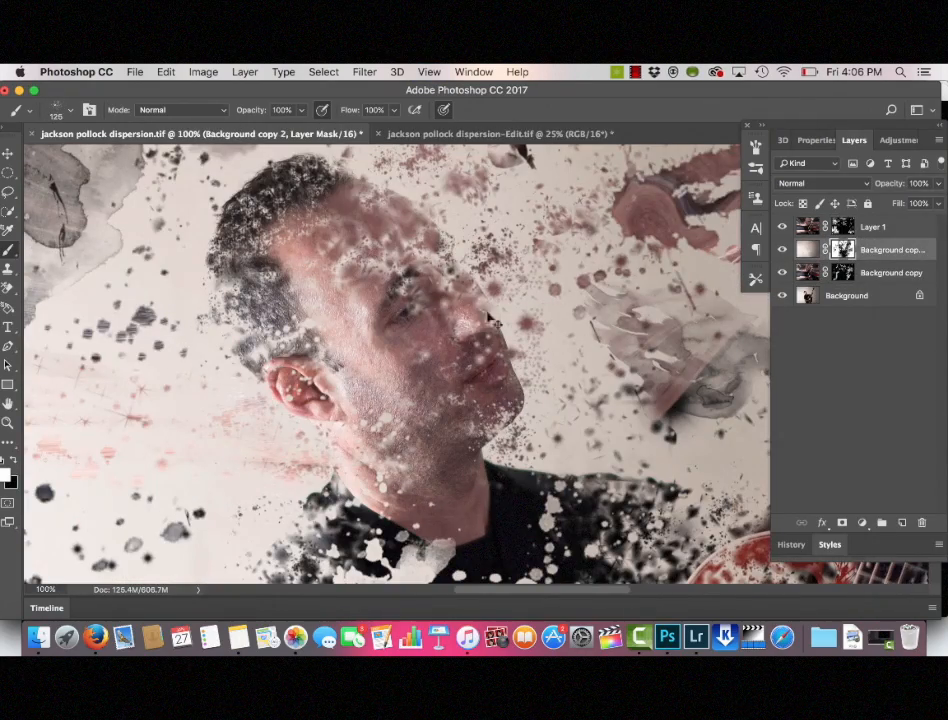
- Stamp white splatter on the Background copy 2 mask over the face, forehead and shirt area
{"action": "left_click", "coordinate": [456, 323]}
{"action": "left_click", "coordinate": [379, 221]}
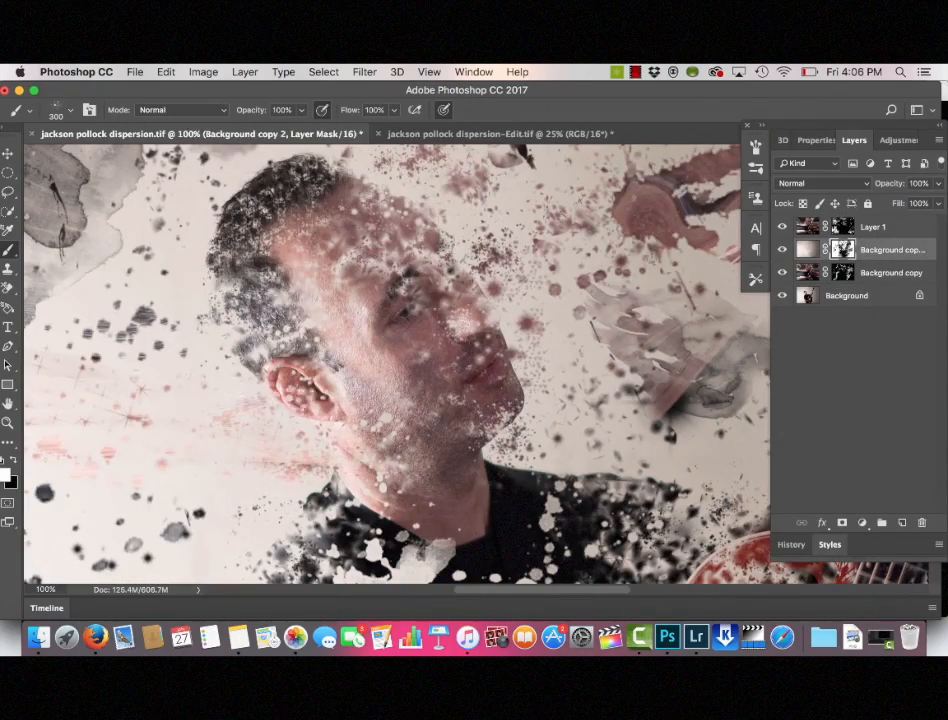
{"action": "key", "text": "super+minus"}
{"action": "key", "text": "super+minus"}
{"action": "scroll", "coordinate": [397, 365], "scroll_direction": "down", "scroll_amount": 5}
{"action": "left_click", "coordinate": [358, 459]}
{"action": "left_click", "coordinate": [516, 429]}
{"action": "key", "text": "super+minus"}
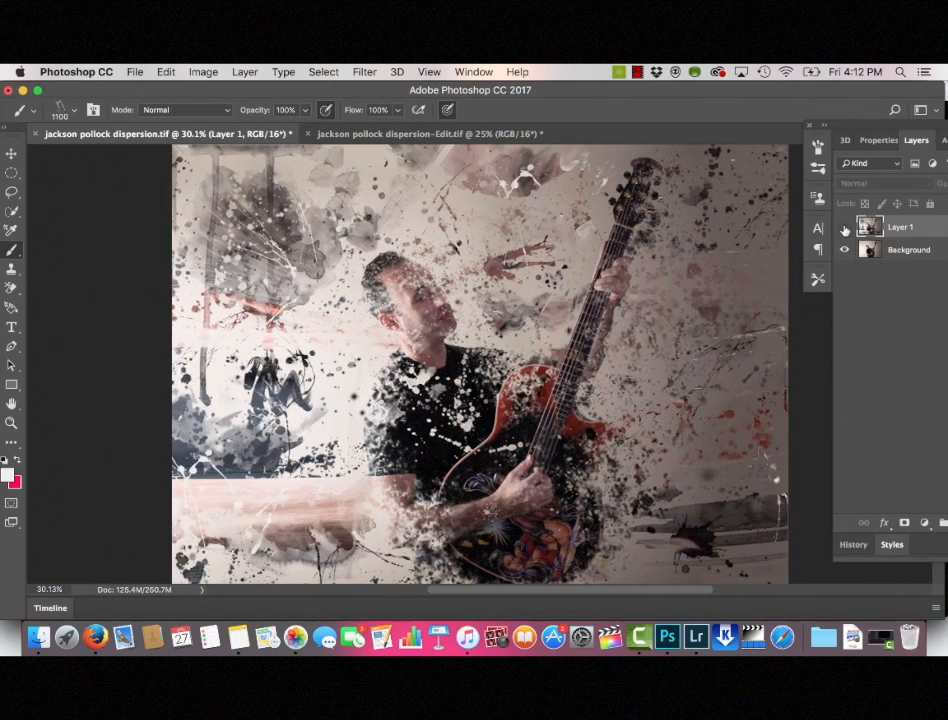
- Compare the dispersion artwork on Layer 1 with the original Background photo
{"action": "left_click", "coordinate": [845, 230]}
{"action": "left_click", "coordinate": [845, 230]}
{"action": "left_click", "coordinate": [845, 230]}
{"action": "left_click", "coordinate": [845, 229]}
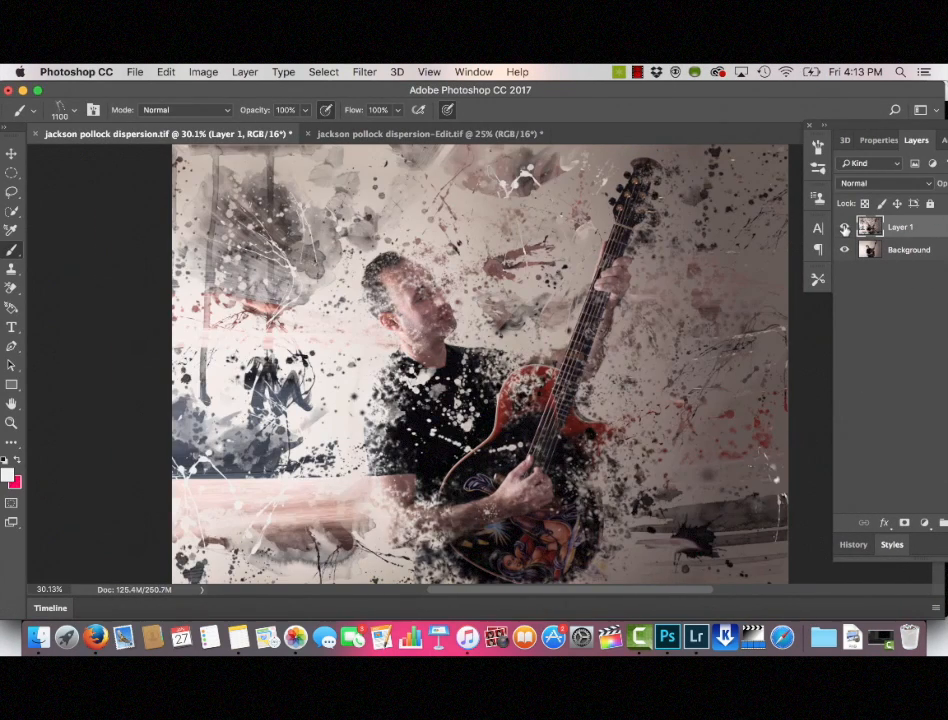
{"action": "left_click", "coordinate": [845, 230]}
{"action": "left_click", "coordinate": [845, 229]}
{"action": "left_click", "coordinate": [845, 229]}
{"action": "left_click", "coordinate": [845, 229]}
{"action": "left_click", "coordinate": [845, 229]}
{"action": "left_click", "coordinate": [845, 229]}
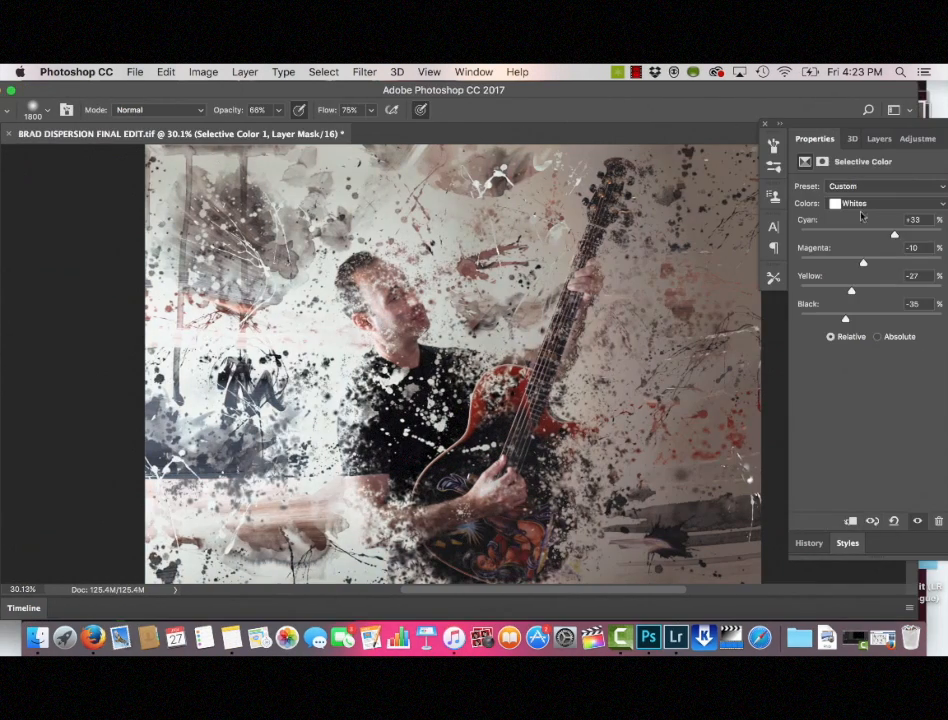
- Switch the Selective Color adjustment to Blacks and set its Black value to +7%
{"action": "left_click_drag", "start_coordinate": [871, 263], "coordinate": [870, 263]}
{"action": "left_click_drag", "start_coordinate": [870, 291], "coordinate": [872, 264]}
{"action": "left_click", "coordinate": [886, 204]}
{"action": "left_click", "coordinate": [880, 220]}
{"action": "key", "text": "super+z"}
{"action": "key", "text": "super+z"}
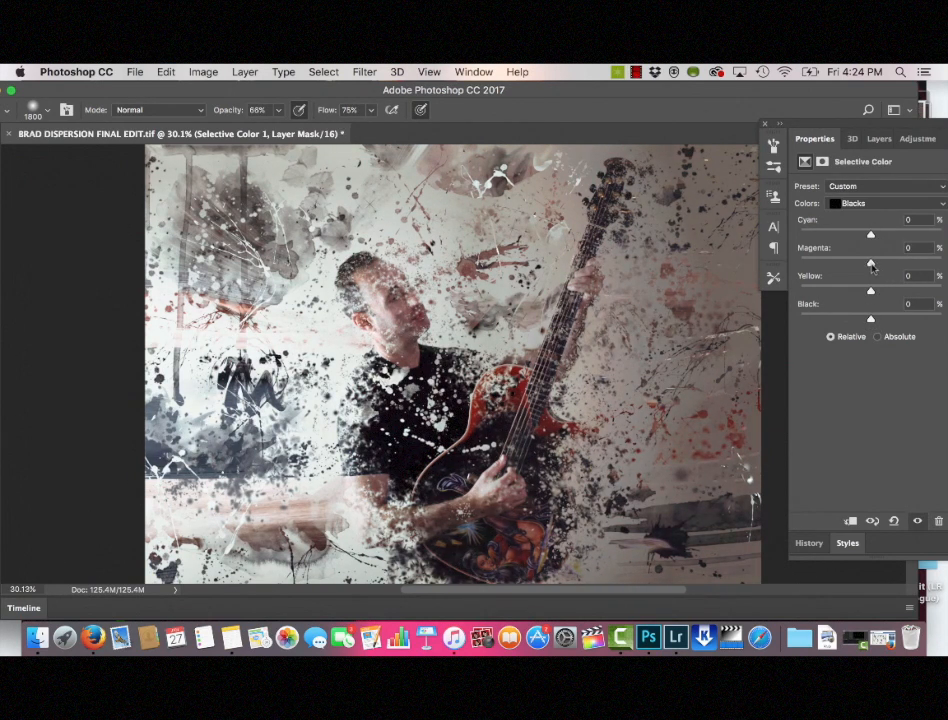
{"action": "left_click_drag", "start_coordinate": [869, 318], "coordinate": [876, 320]}
- Compare the image before and after the Selective Color adjustment
{"action": "left_click", "coordinate": [874, 520]}
{"action": "left_click", "coordinate": [874, 520]}
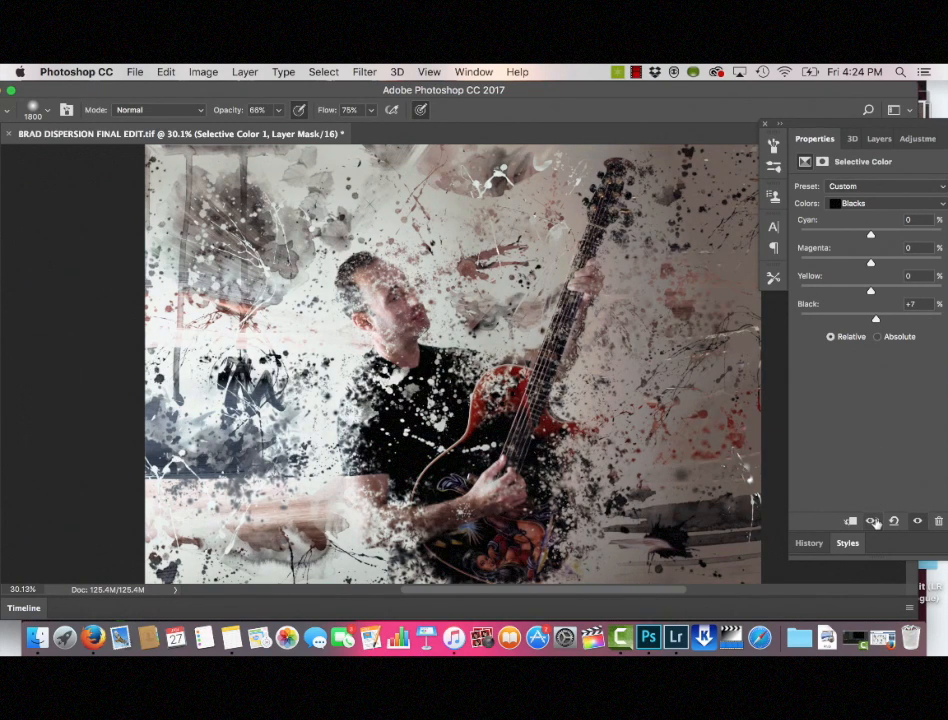
{"action": "left_click", "coordinate": [875, 522]}
{"action": "left_click", "coordinate": [874, 522]}
{"action": "left_click", "coordinate": [875, 522]}
{"action": "left_click", "coordinate": [875, 522]}
{"action": "left_click", "coordinate": [875, 522]}
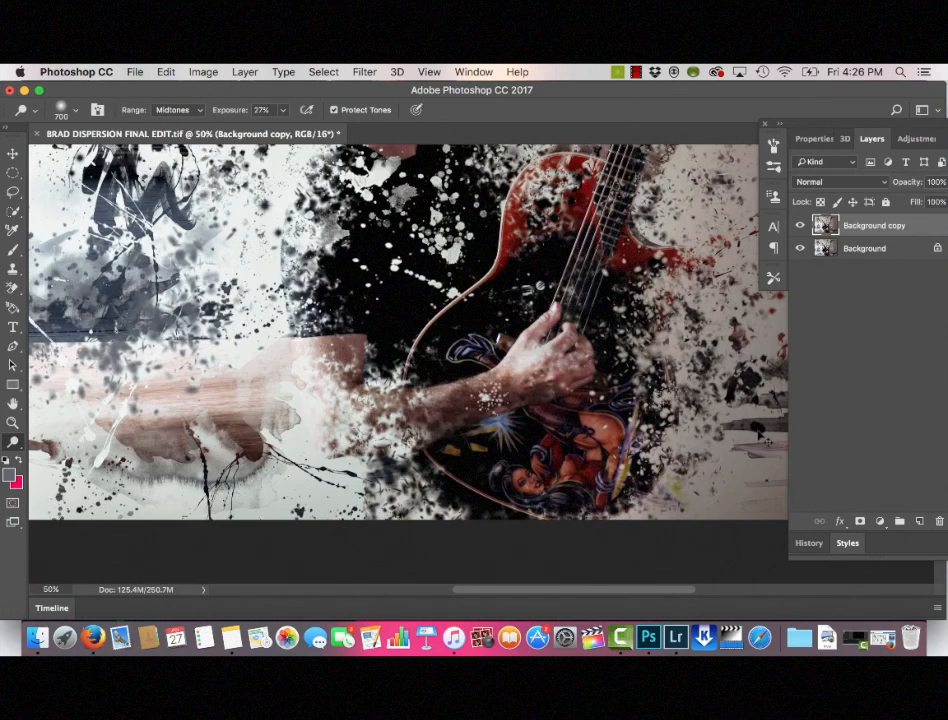
- Try dodging the midtones of the lower guitar artwork on Background copy at 27% exposure with the 700 px brush
{"action": "mouse_move", "coordinate": [476, 475]}
{"action": "left_mouse_down"}
{"action": "mouse_move", "coordinate": [630, 476]}
{"action": "mouse_move", "coordinate": [530, 470]}
{"action": "mouse_move", "coordinate": [645, 466]}
{"action": "left_mouse_up"}
{"action": "key", "text": "super+z"}
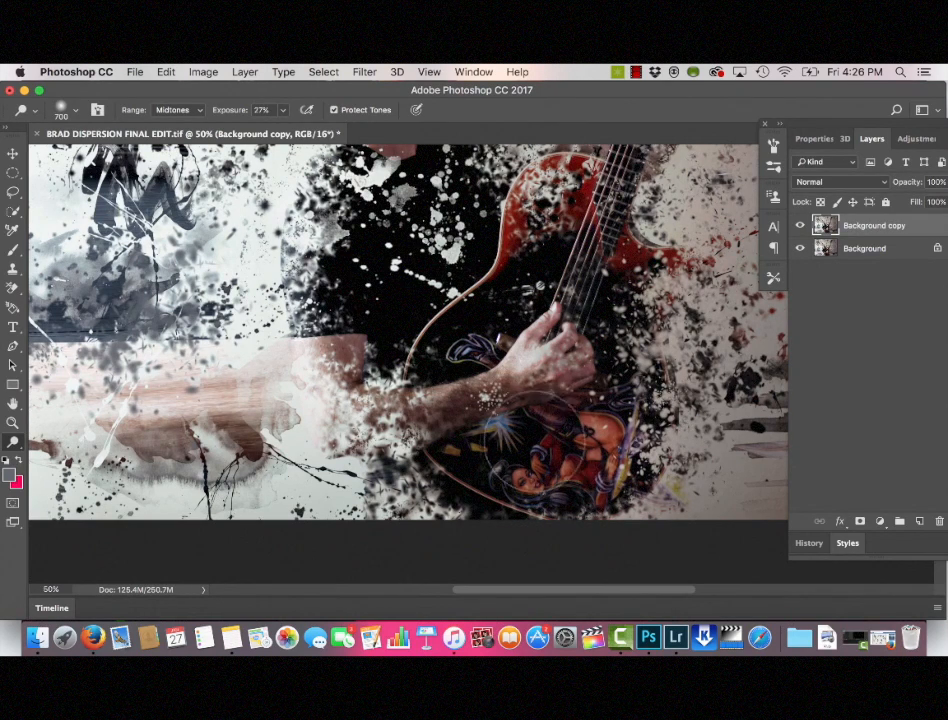